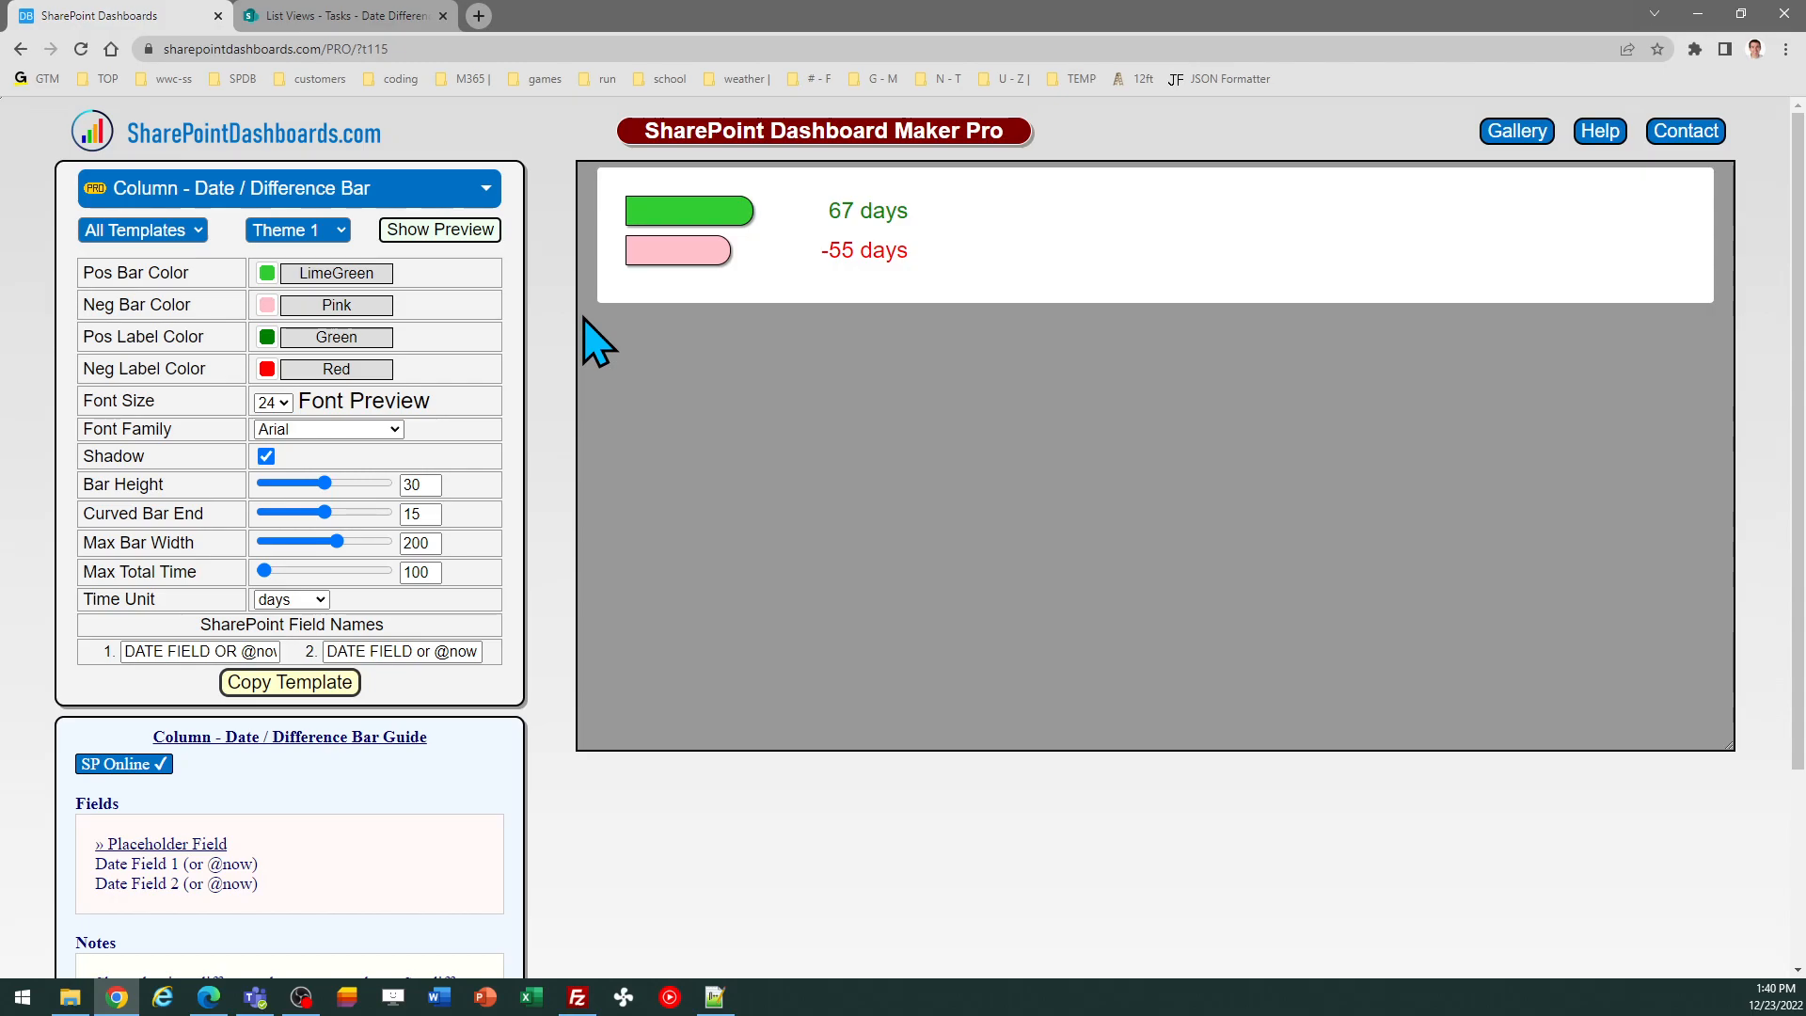
# Set the template's two SharePoint field names to the list's date columns, CheckDate and CheckDate2
pyautogui.click(343, 16)
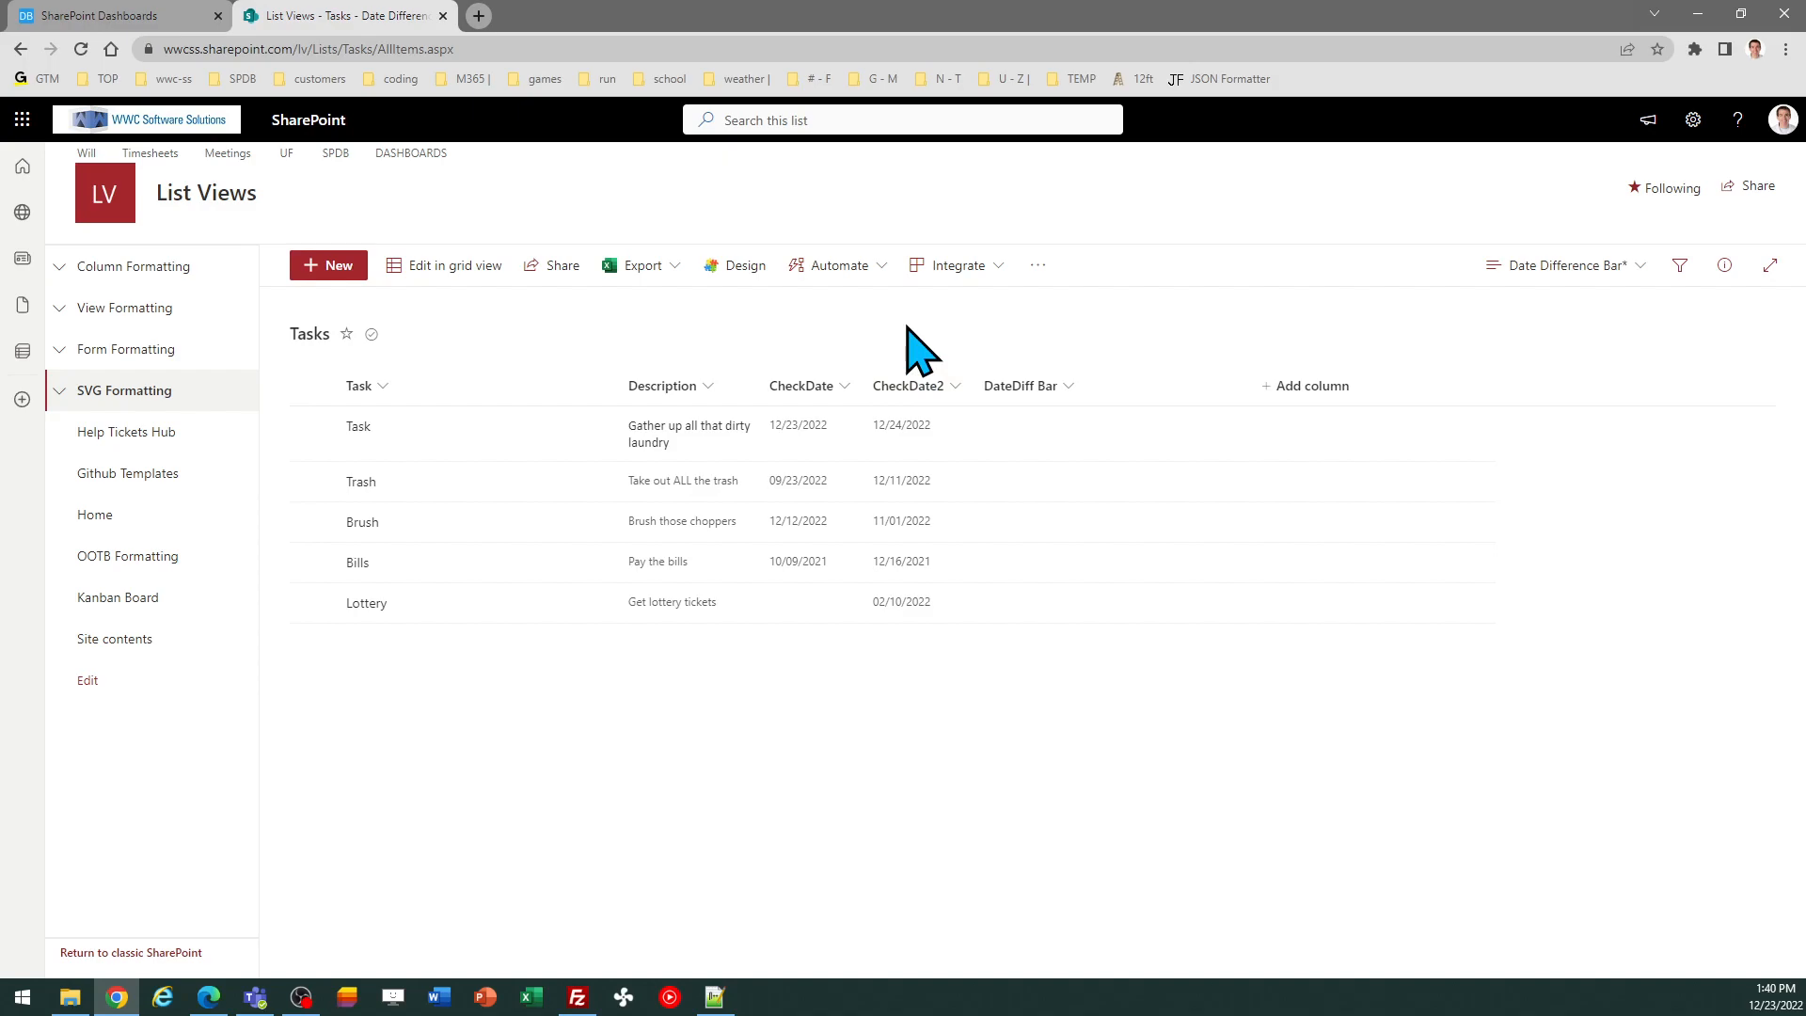
pyautogui.click(151, 20)
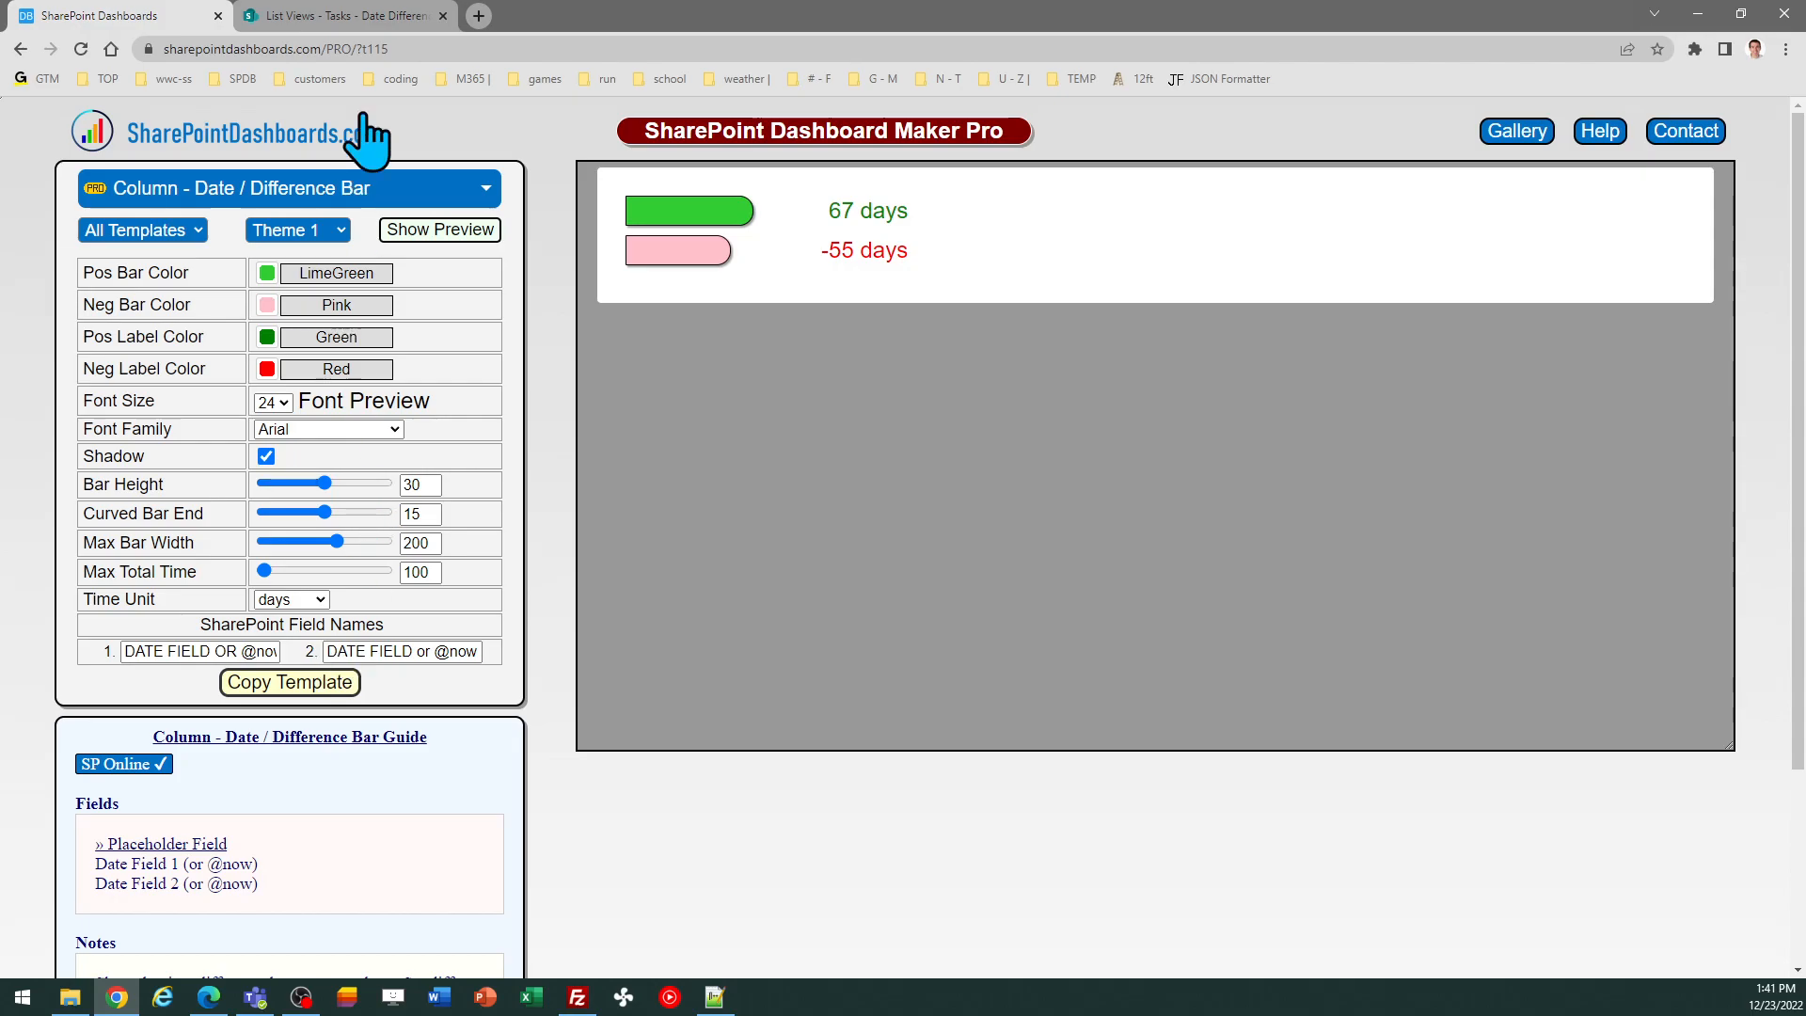
pyautogui.click(372, 17)
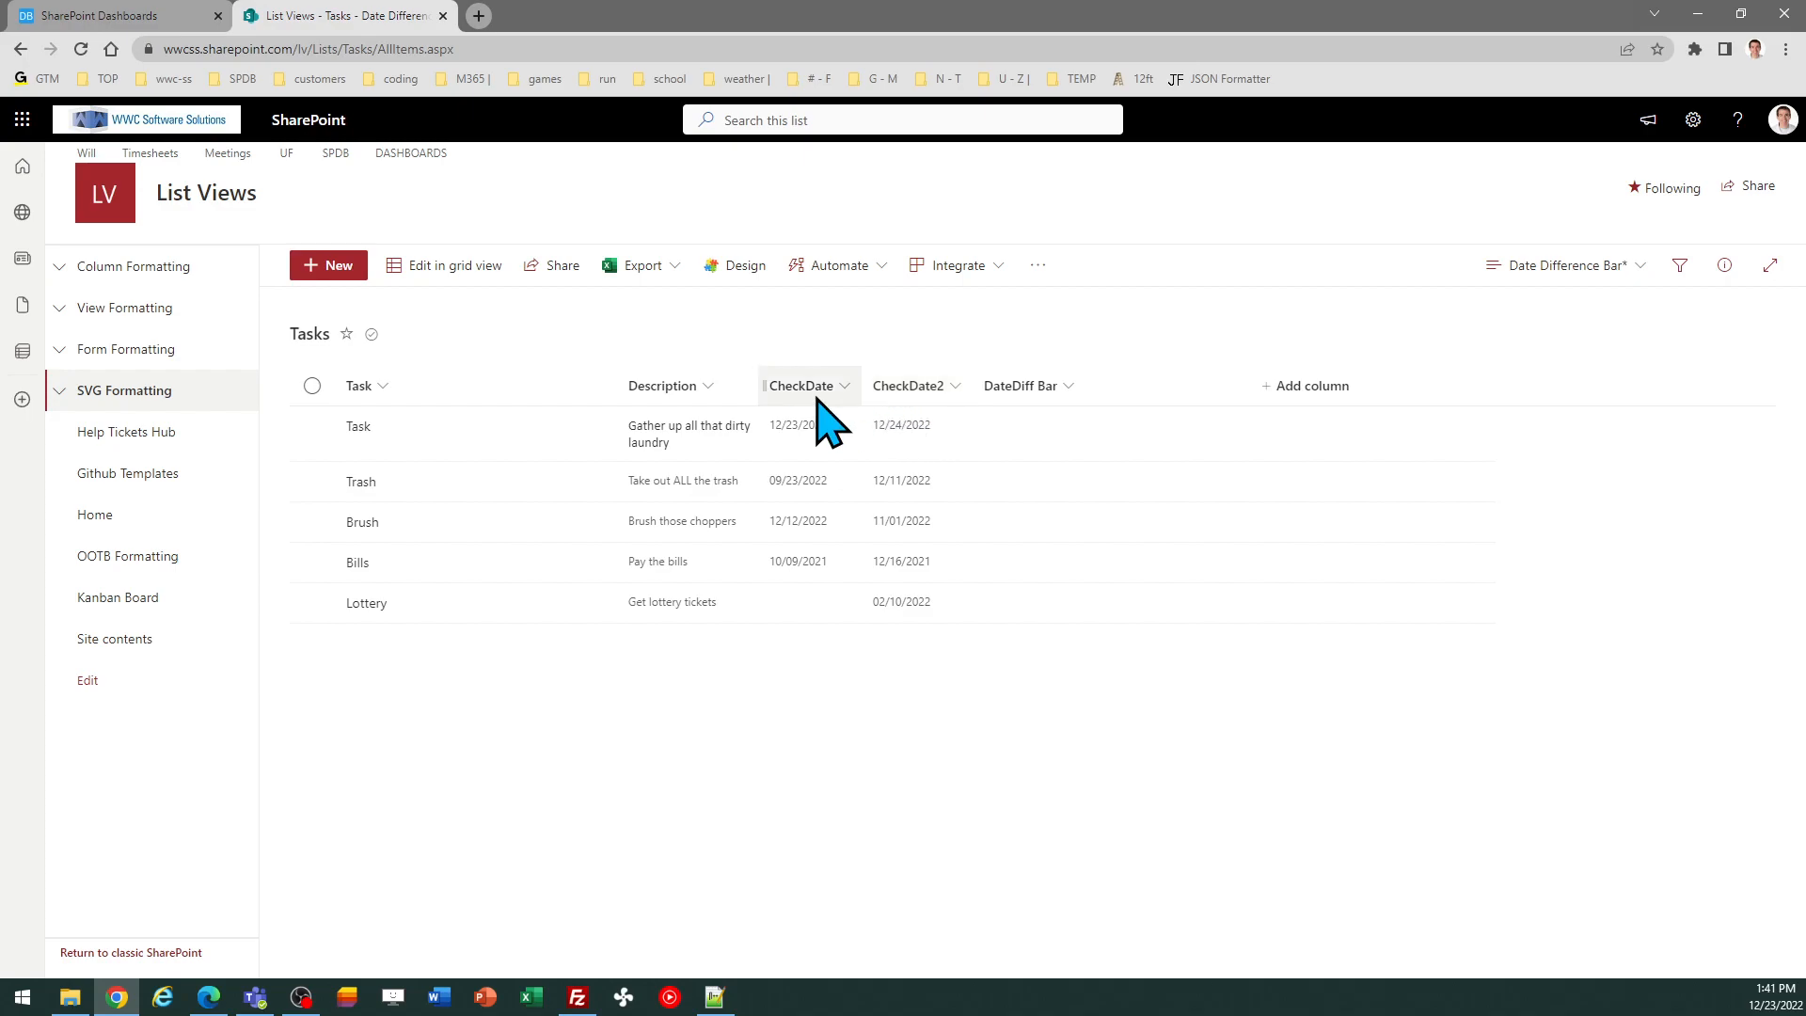
pyautogui.click(158, 15)
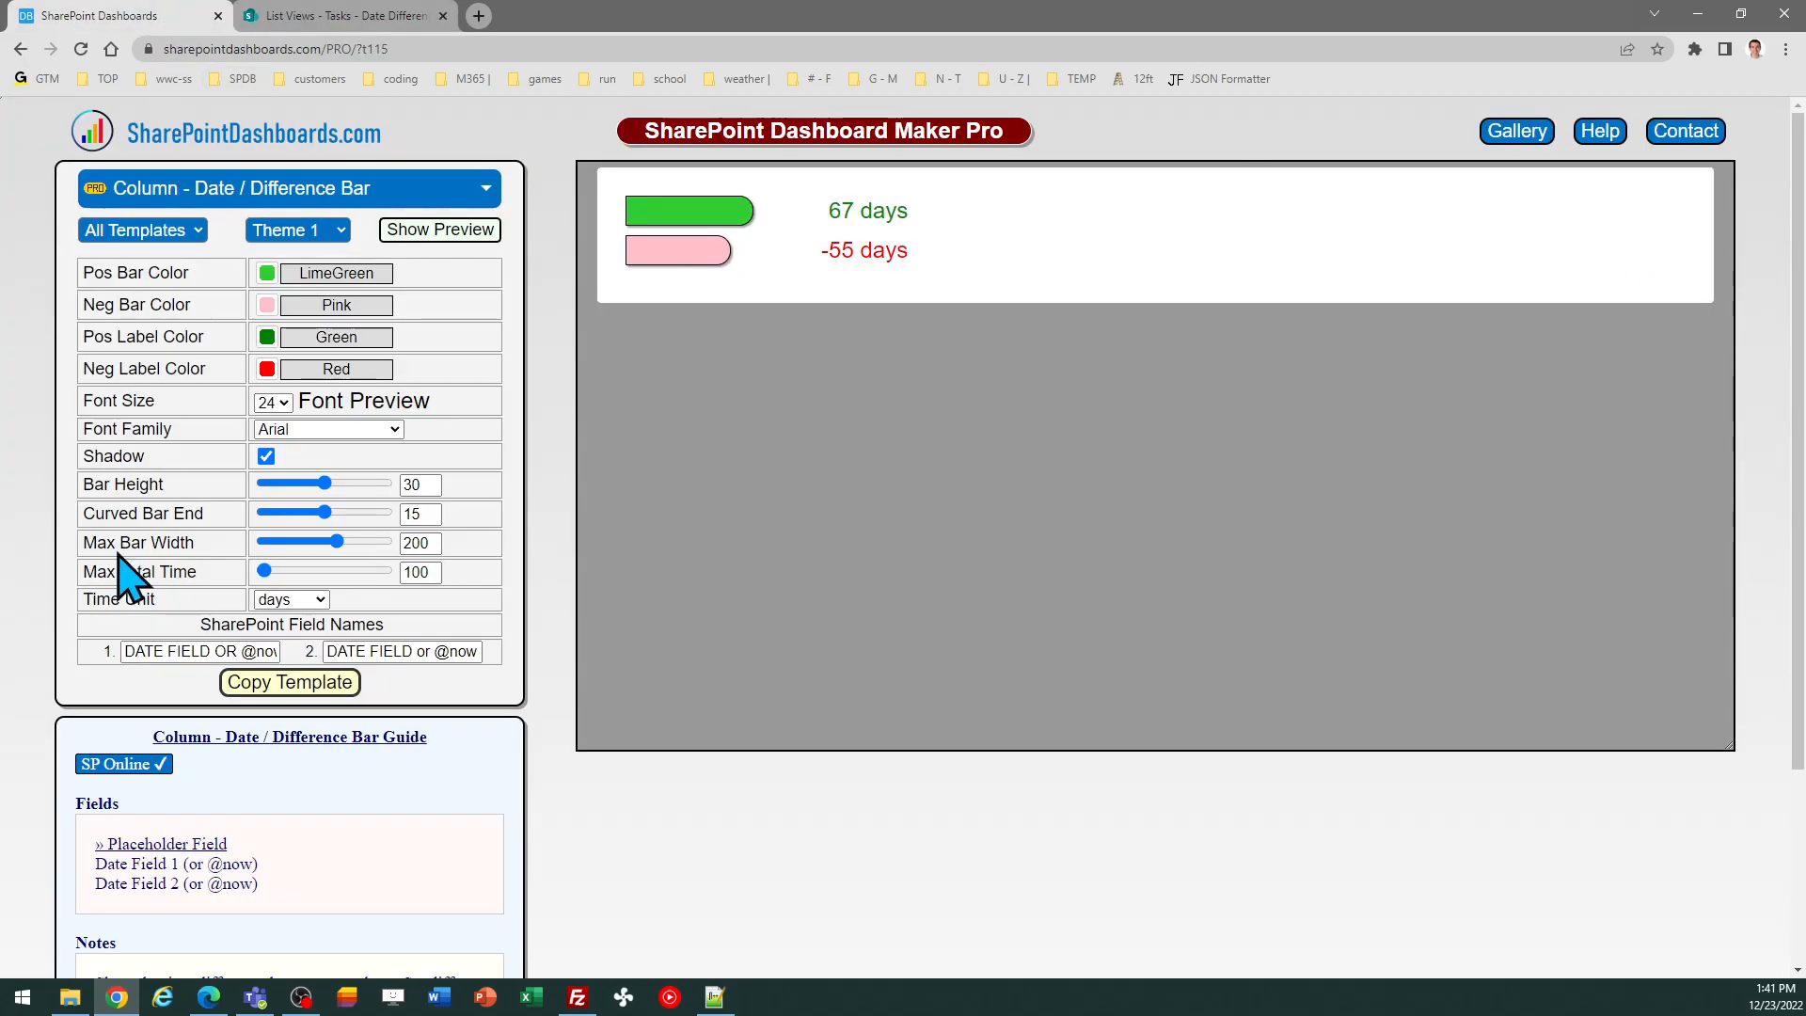
pyautogui.click(161, 651)
pyautogui.hotkey('ctrl', 'a')
pyautogui.press('BackSpace')
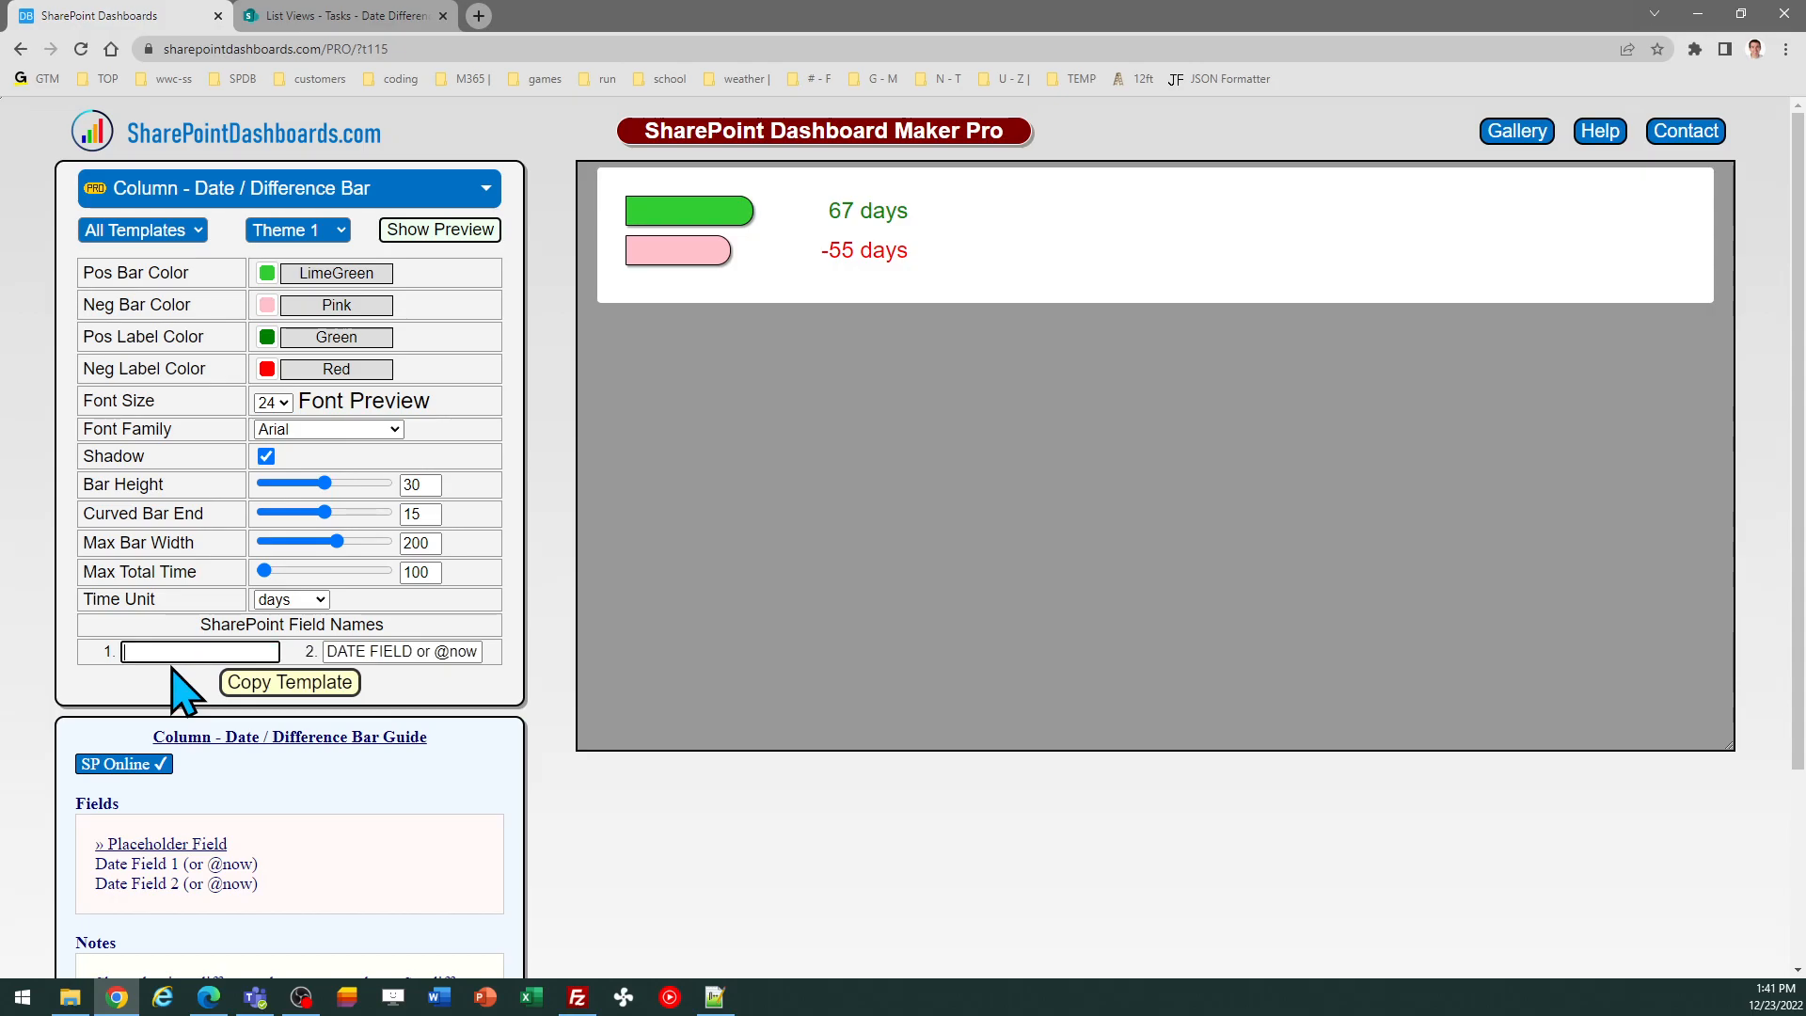
pyautogui.write('CheckDate')
pyautogui.press('Tab')
pyautogui.write('CheckDate2')
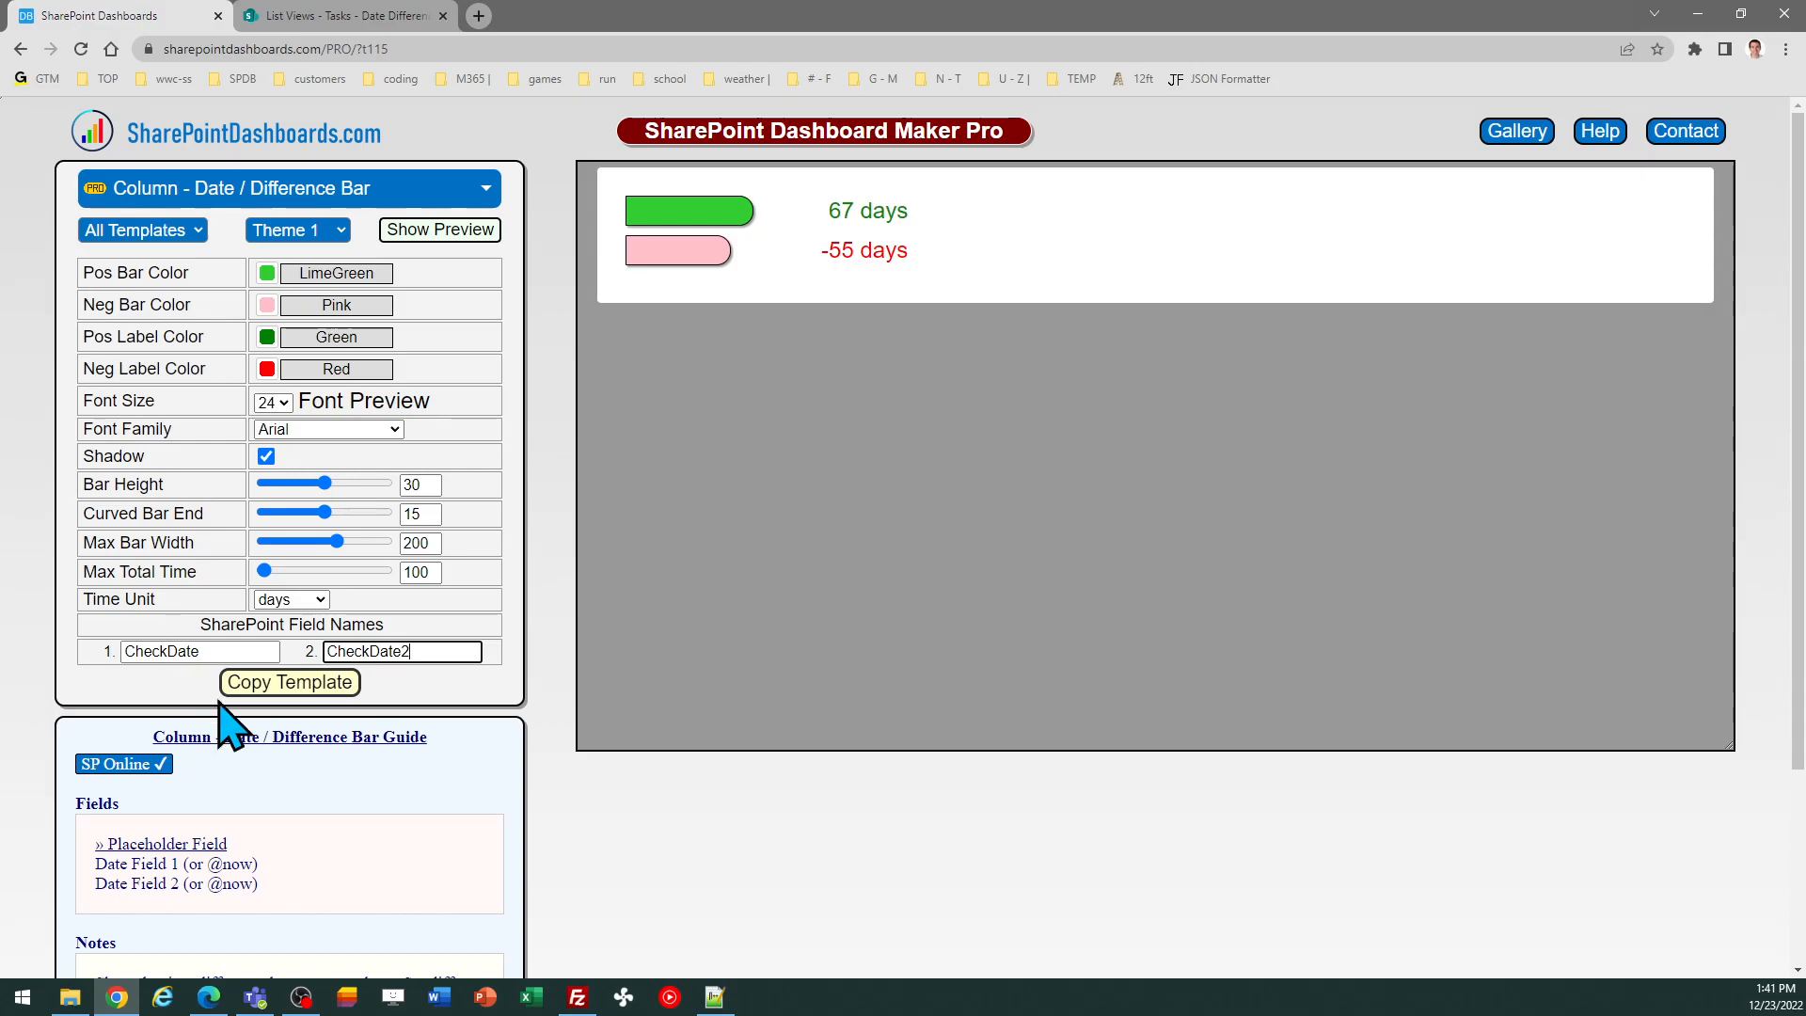
# Copy the template and apply it as the DateDiff Bar column's advanced formatting JSON in the list, then save
pyautogui.click(247, 687)
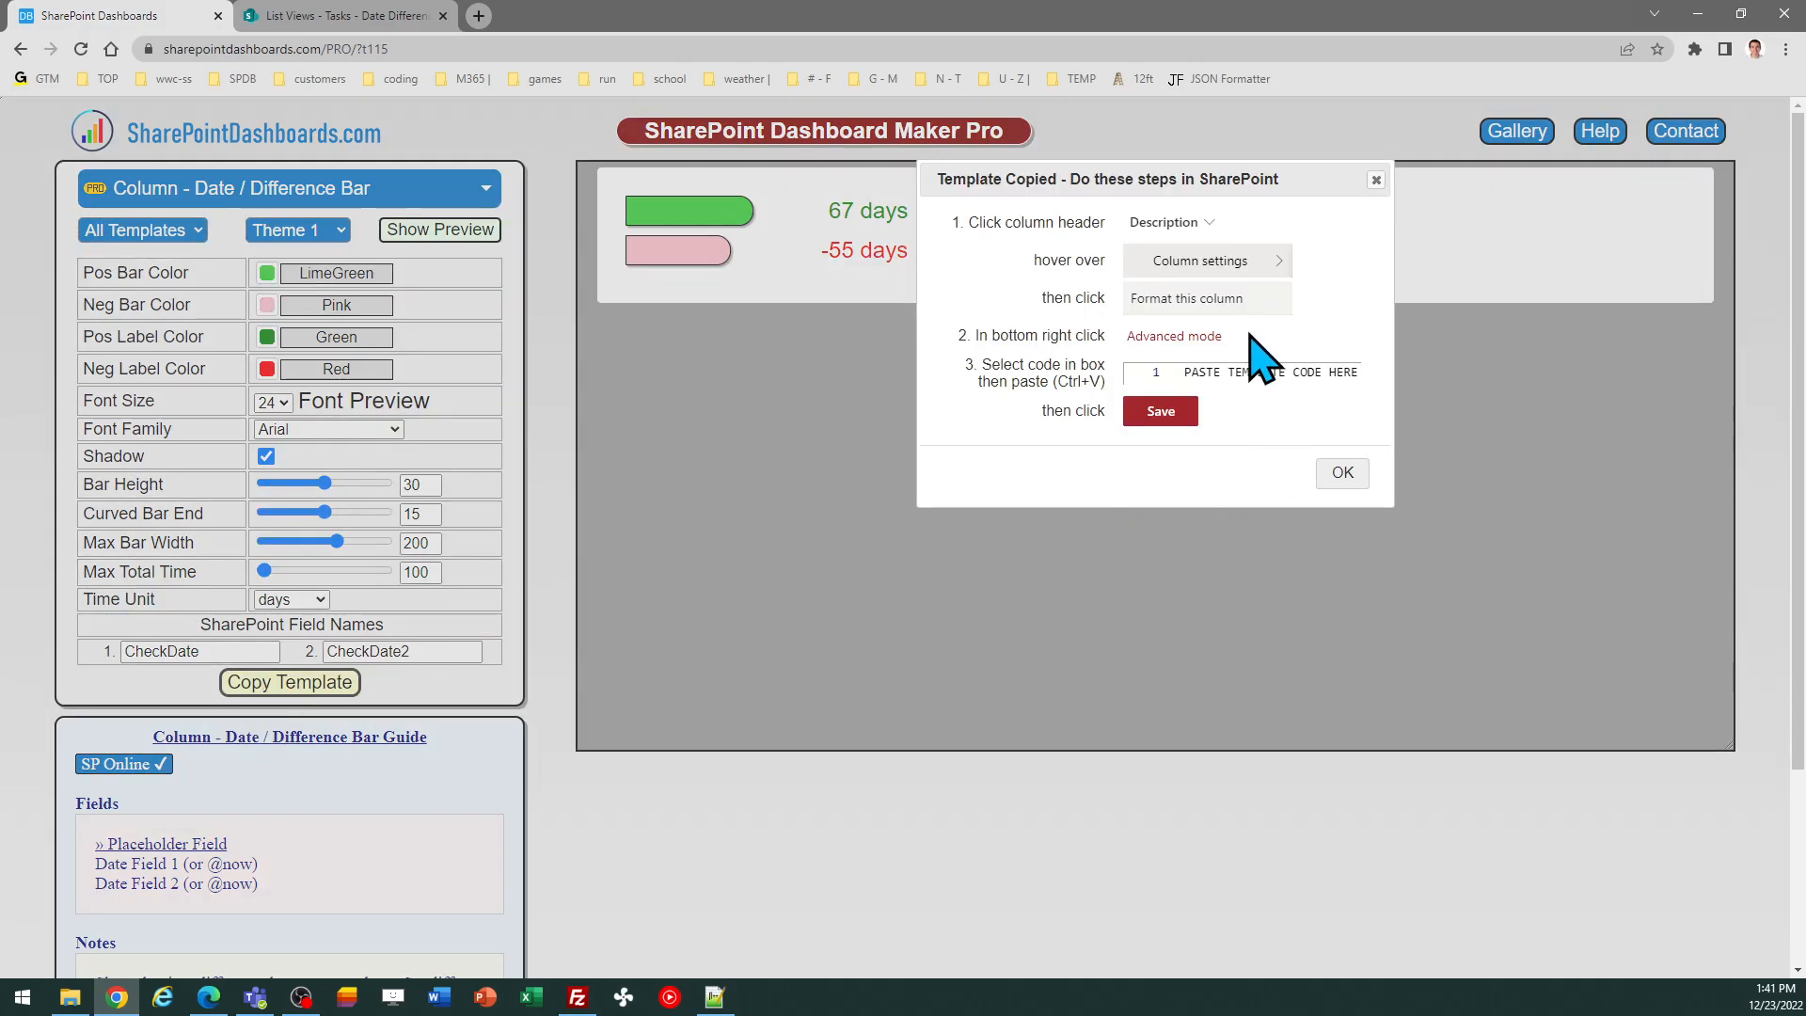
pyautogui.click(1343, 473)
pyautogui.click(331, 19)
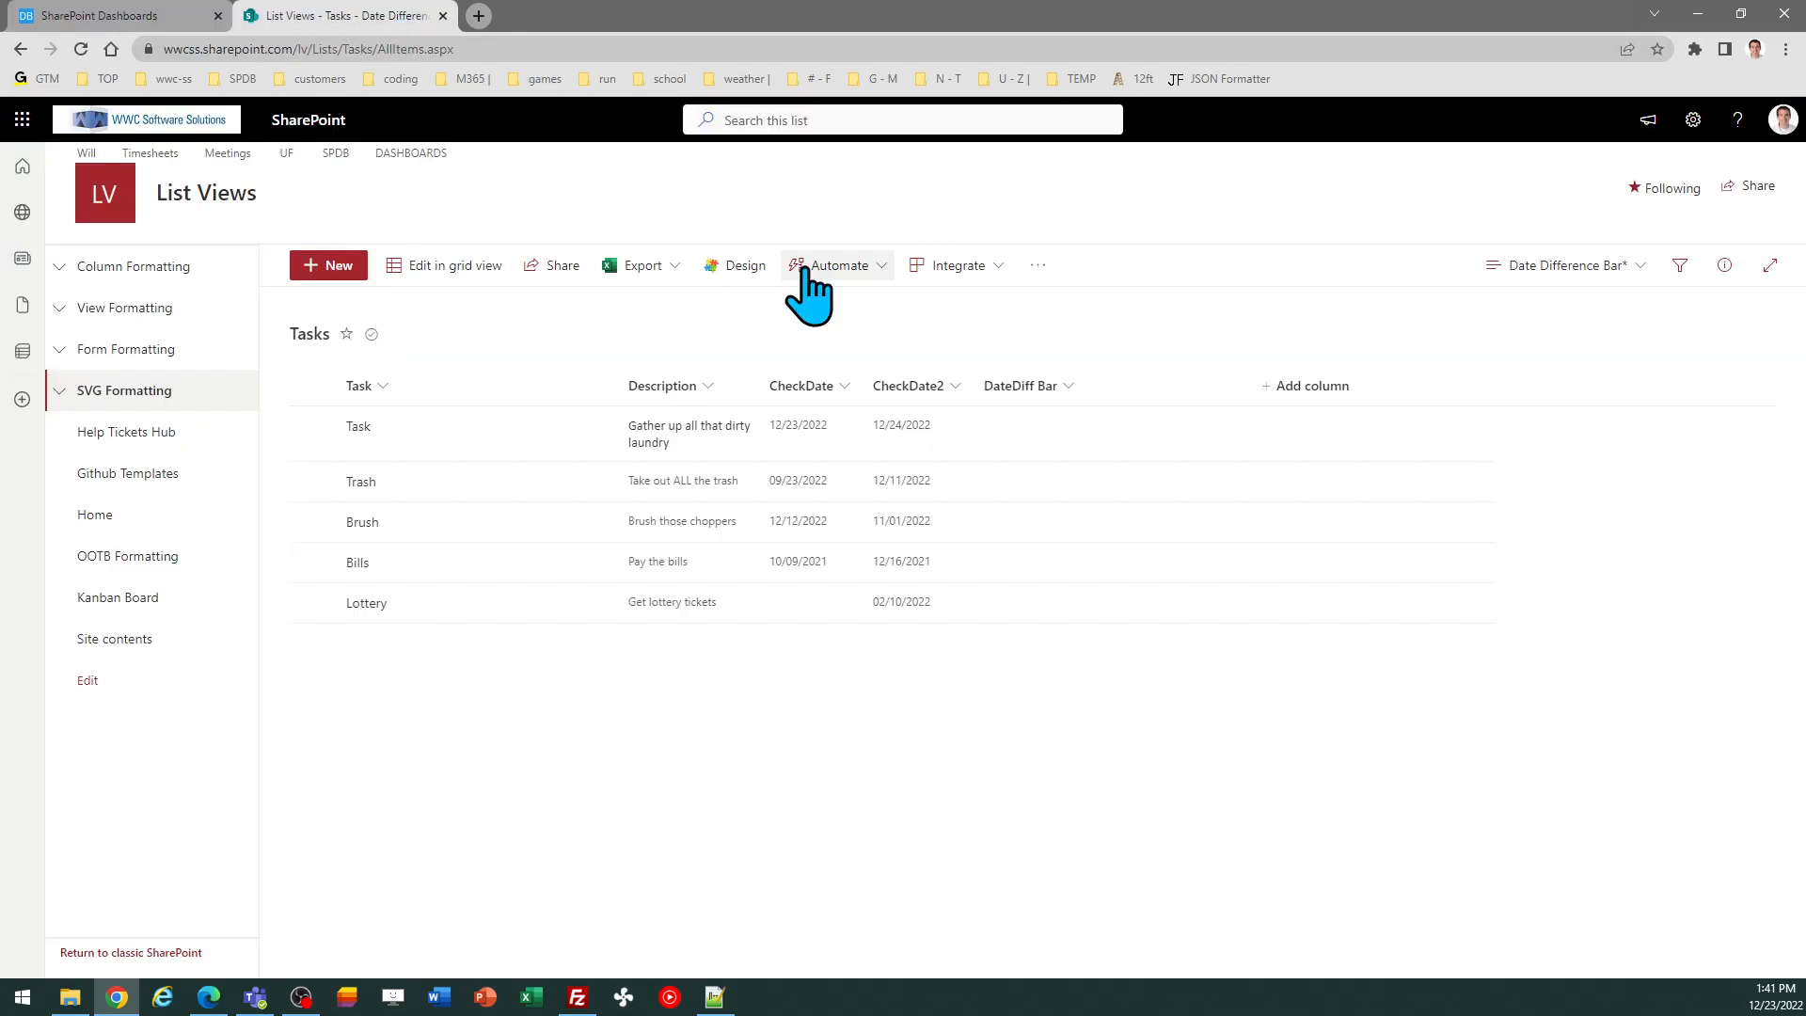
pyautogui.click(1069, 388)
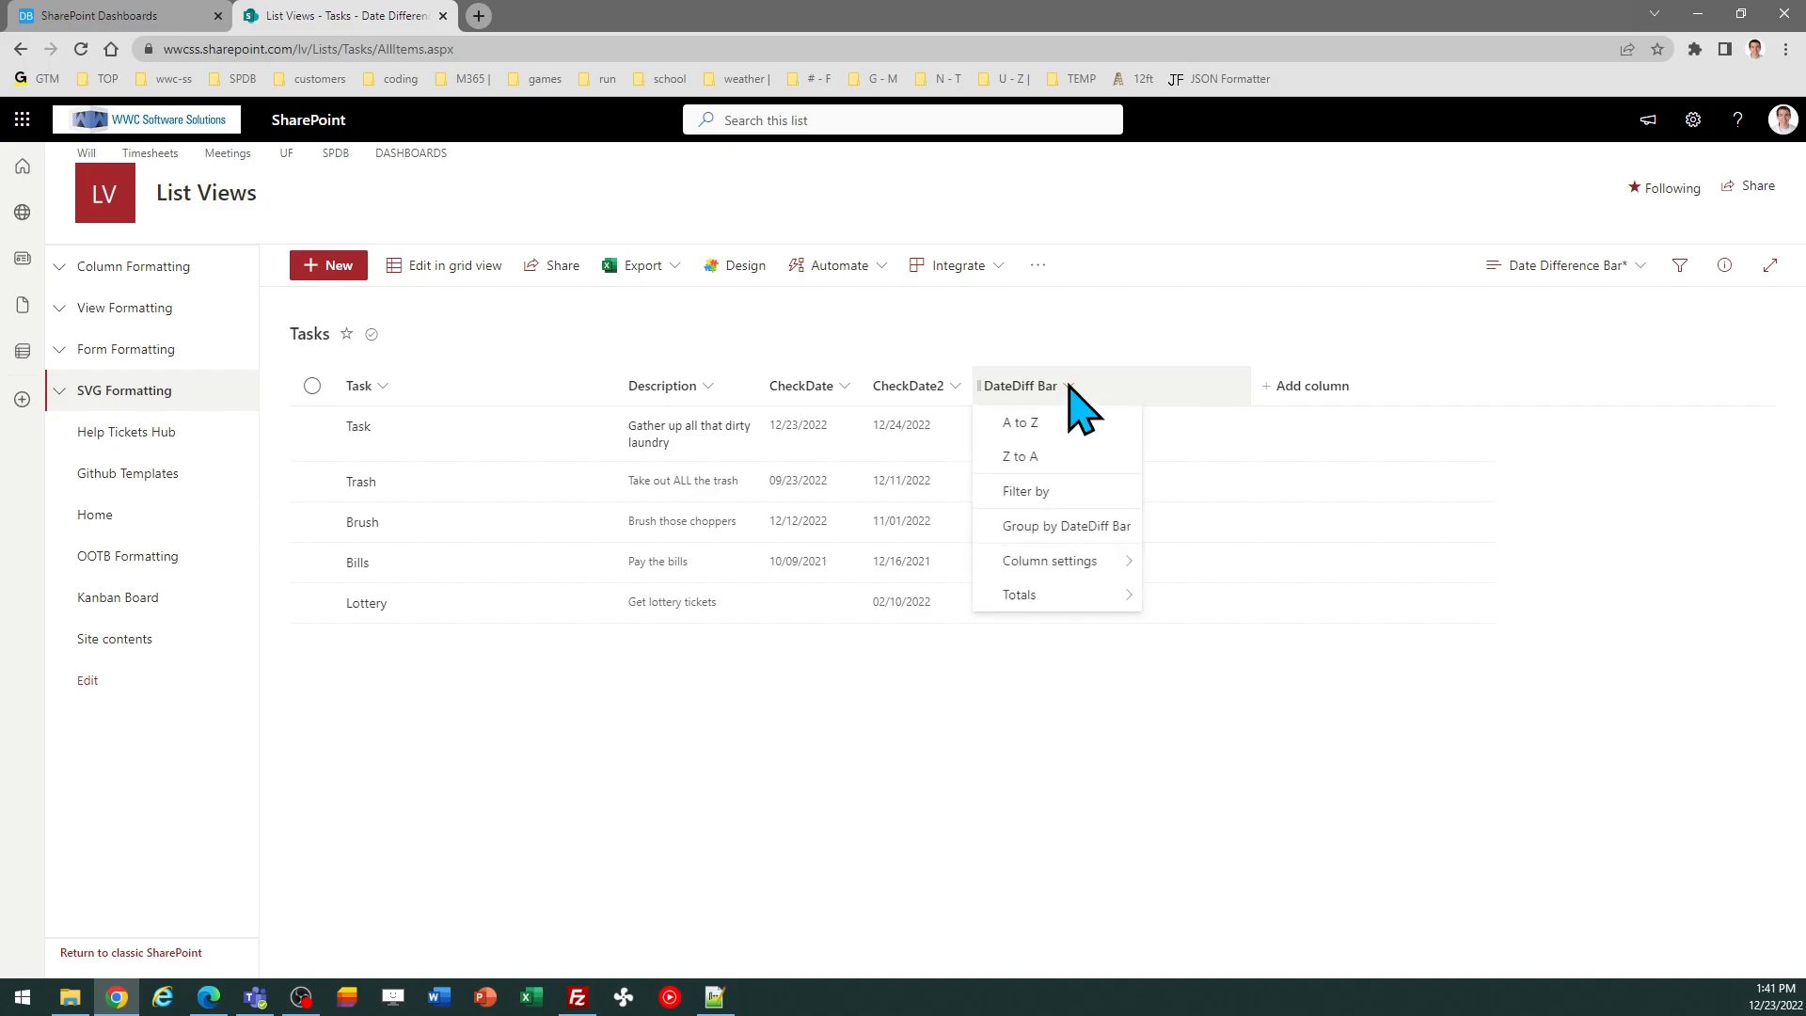
pyautogui.moveTo(1081, 560)
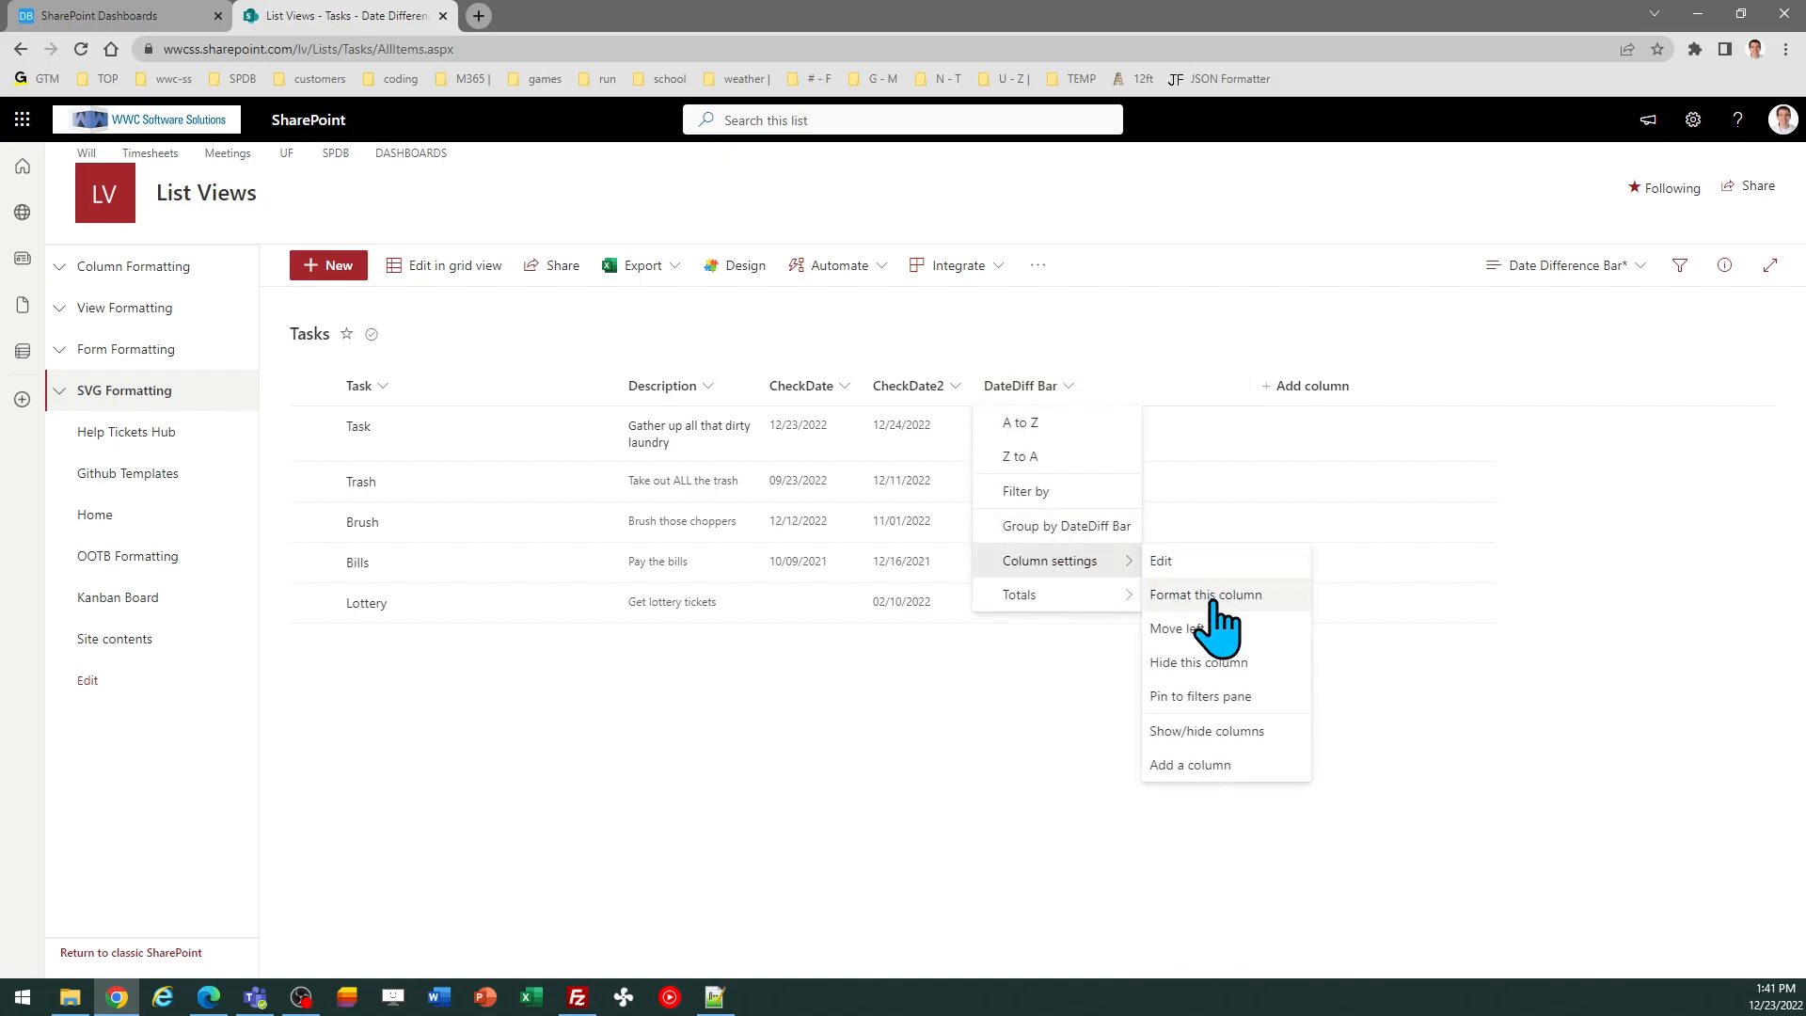
pyautogui.click(1208, 594)
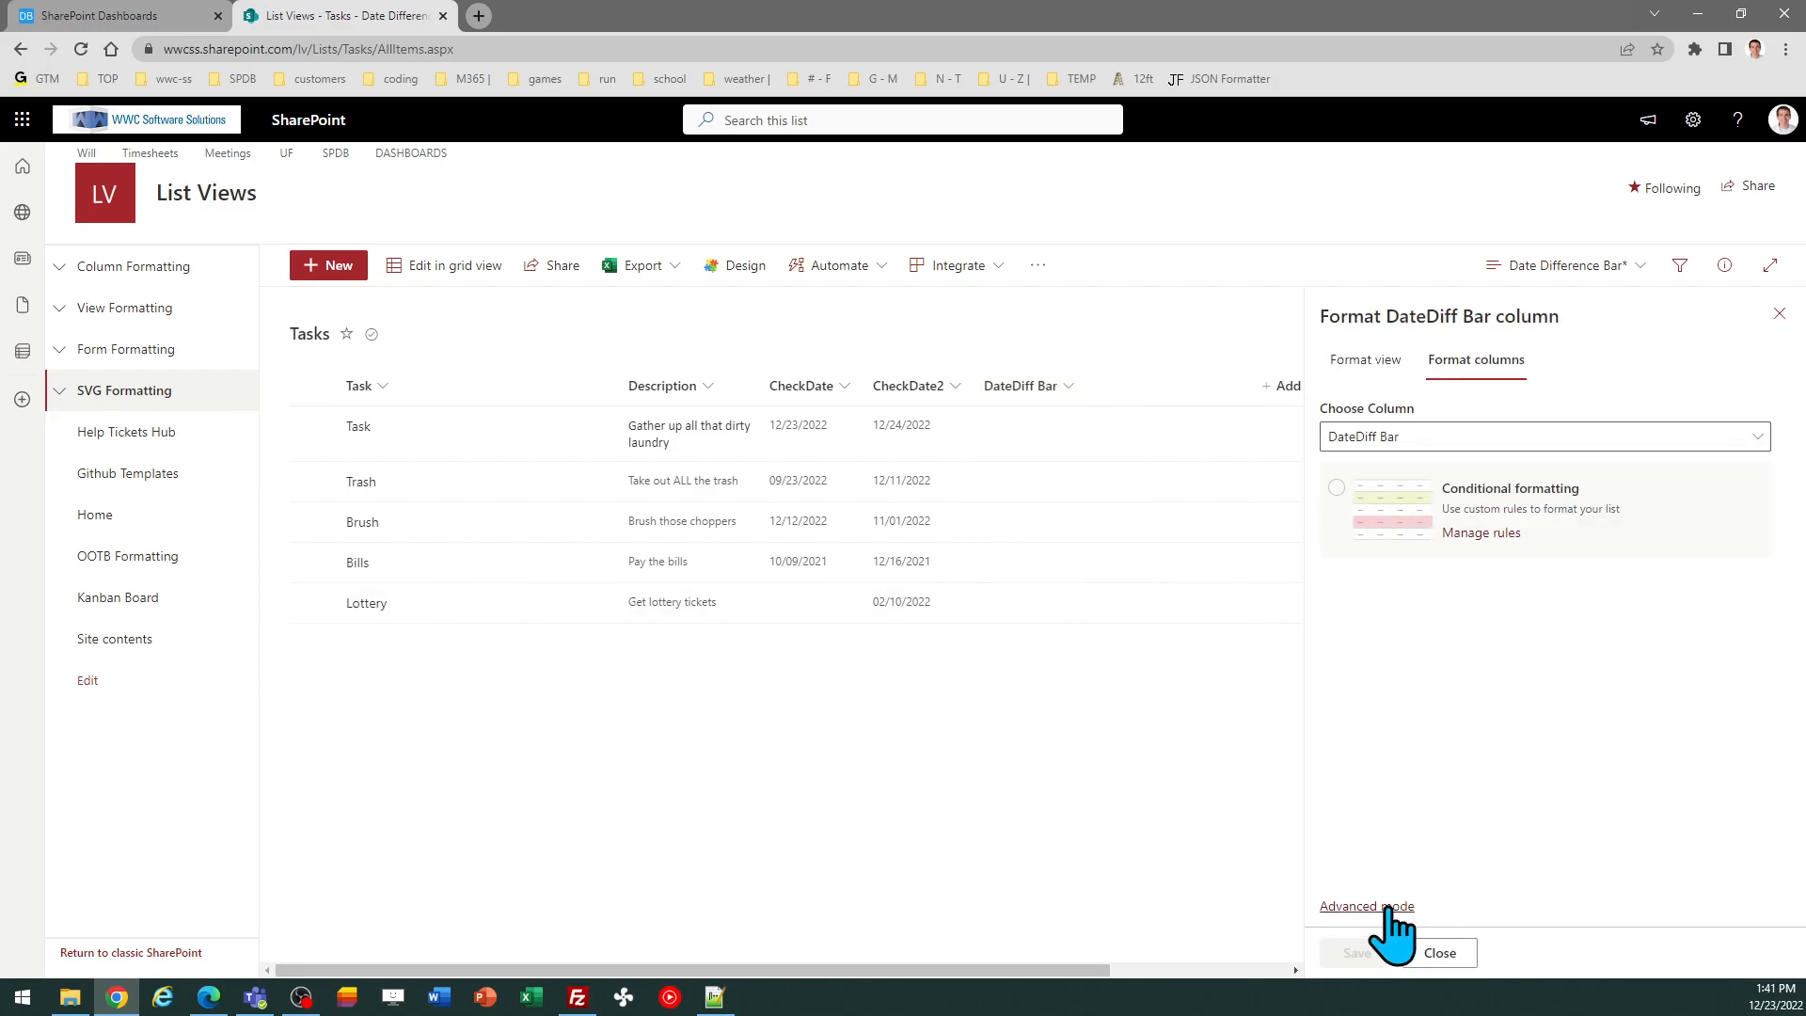
pyautogui.click(1390, 907)
pyautogui.hotkey('ctrl', 'a')
pyautogui.hotkey('ctrl', 'v')
pyautogui.click(1450, 953)
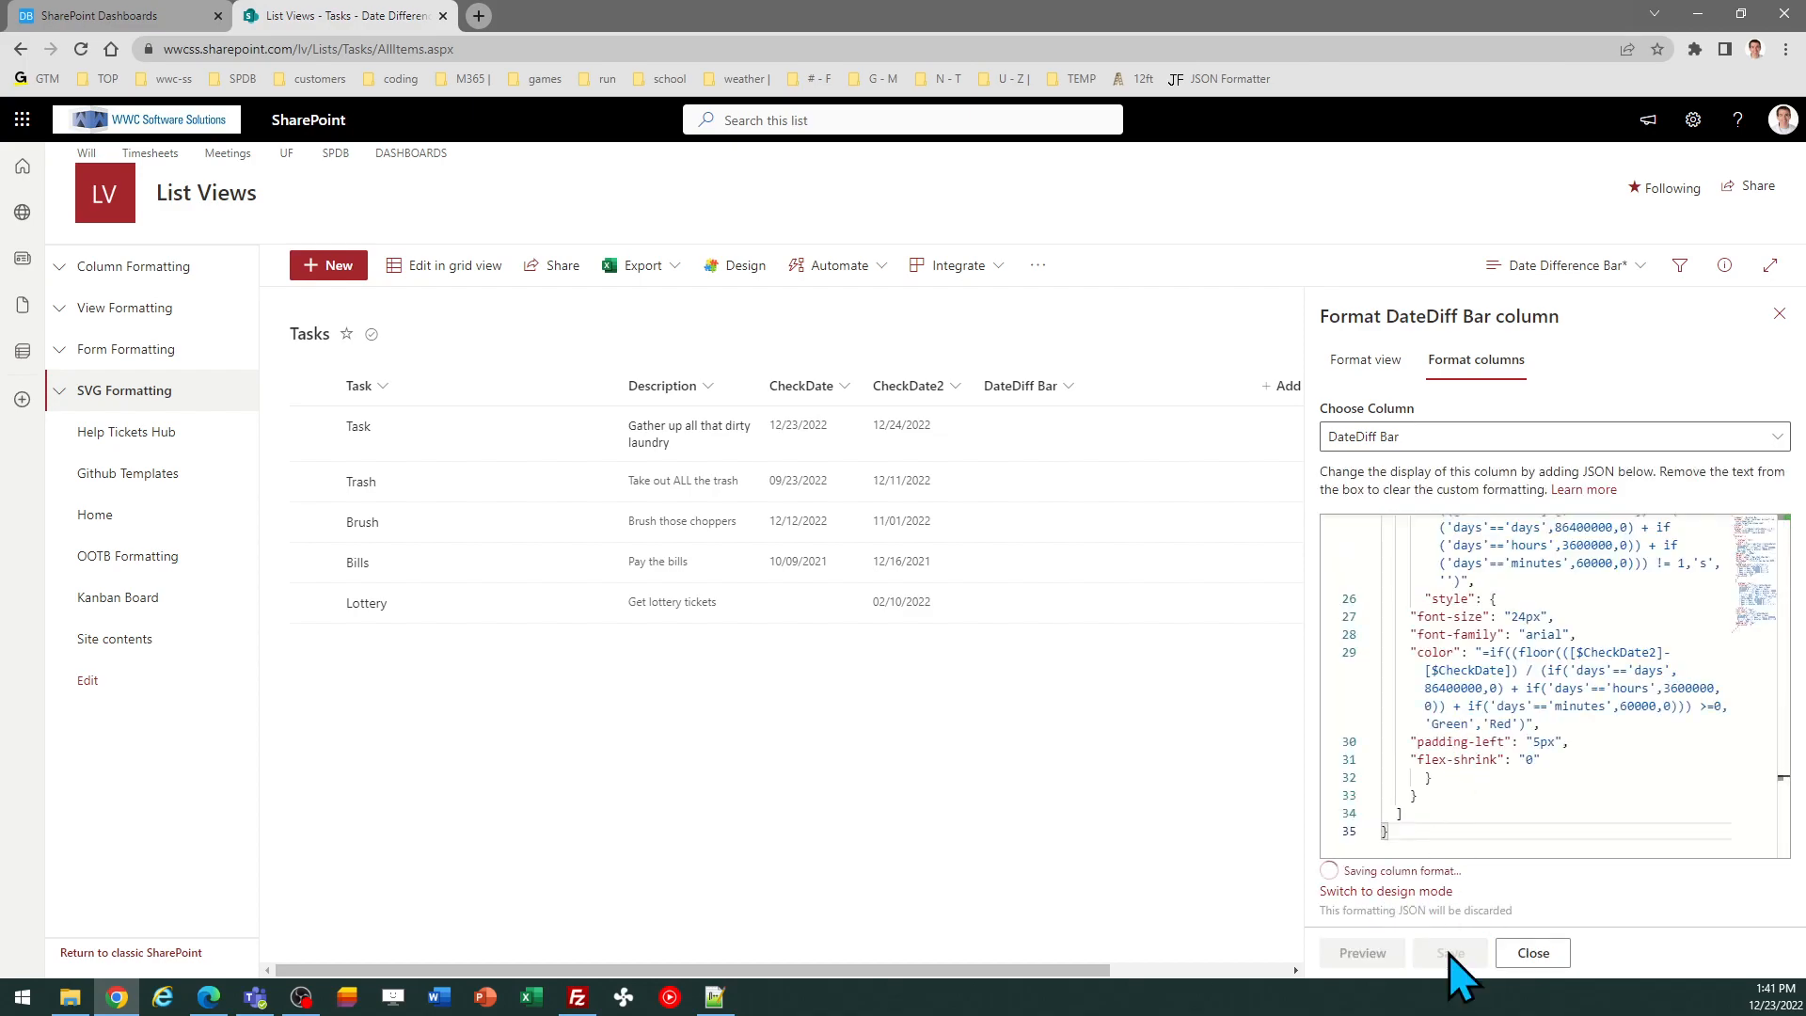
pyautogui.click(1778, 314)
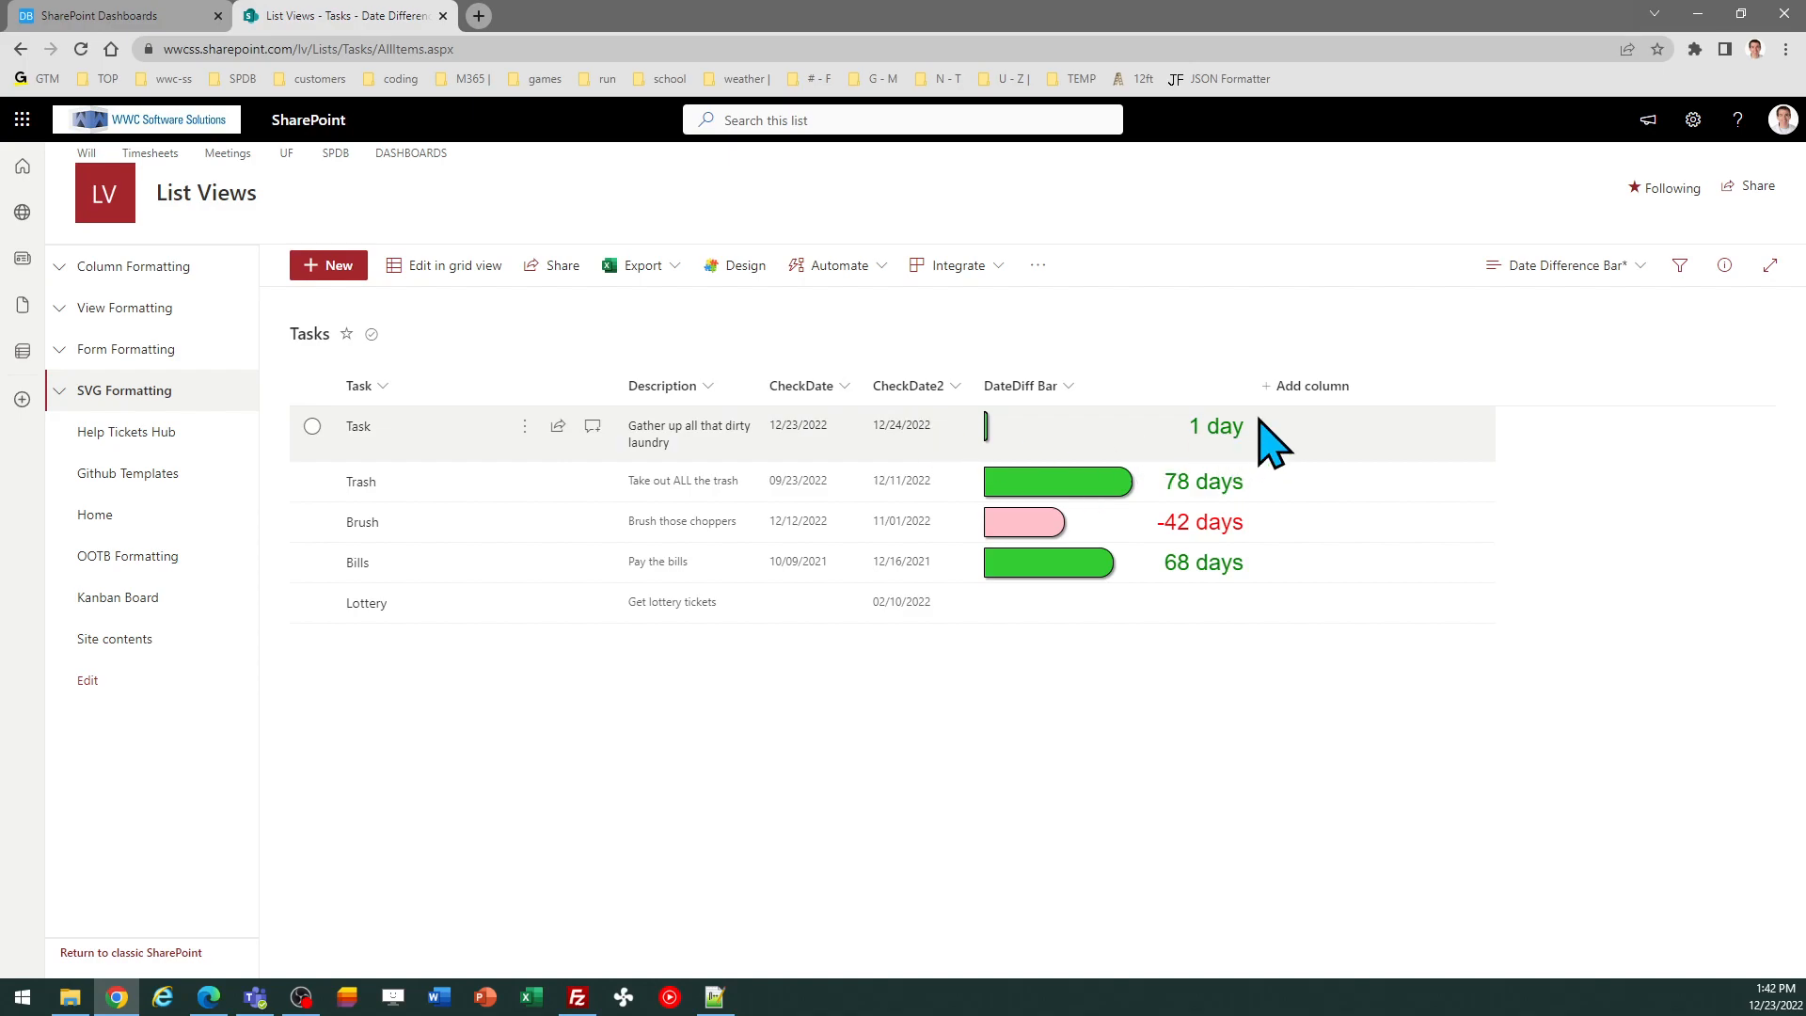
# Switch the template's time unit to hours and then to minutes
pyautogui.moveTo(1252, 380); pyautogui.dragTo(1254, 383)
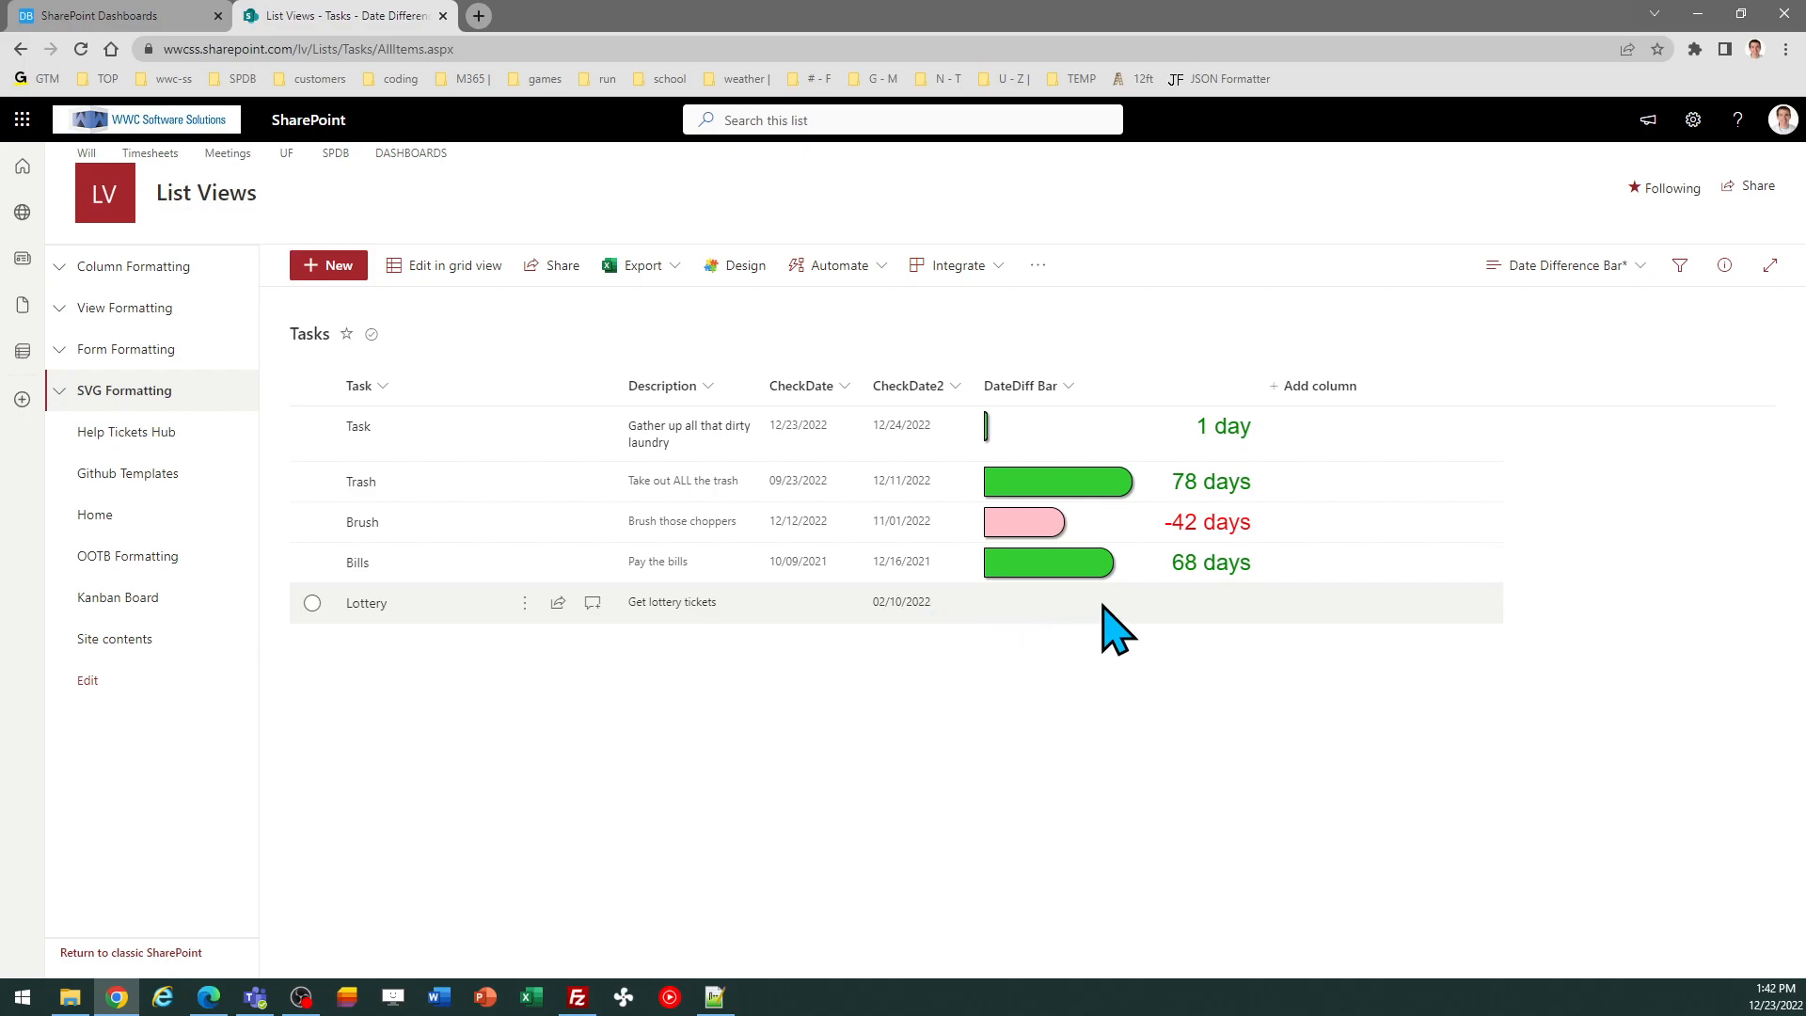
pyautogui.click(120, 16)
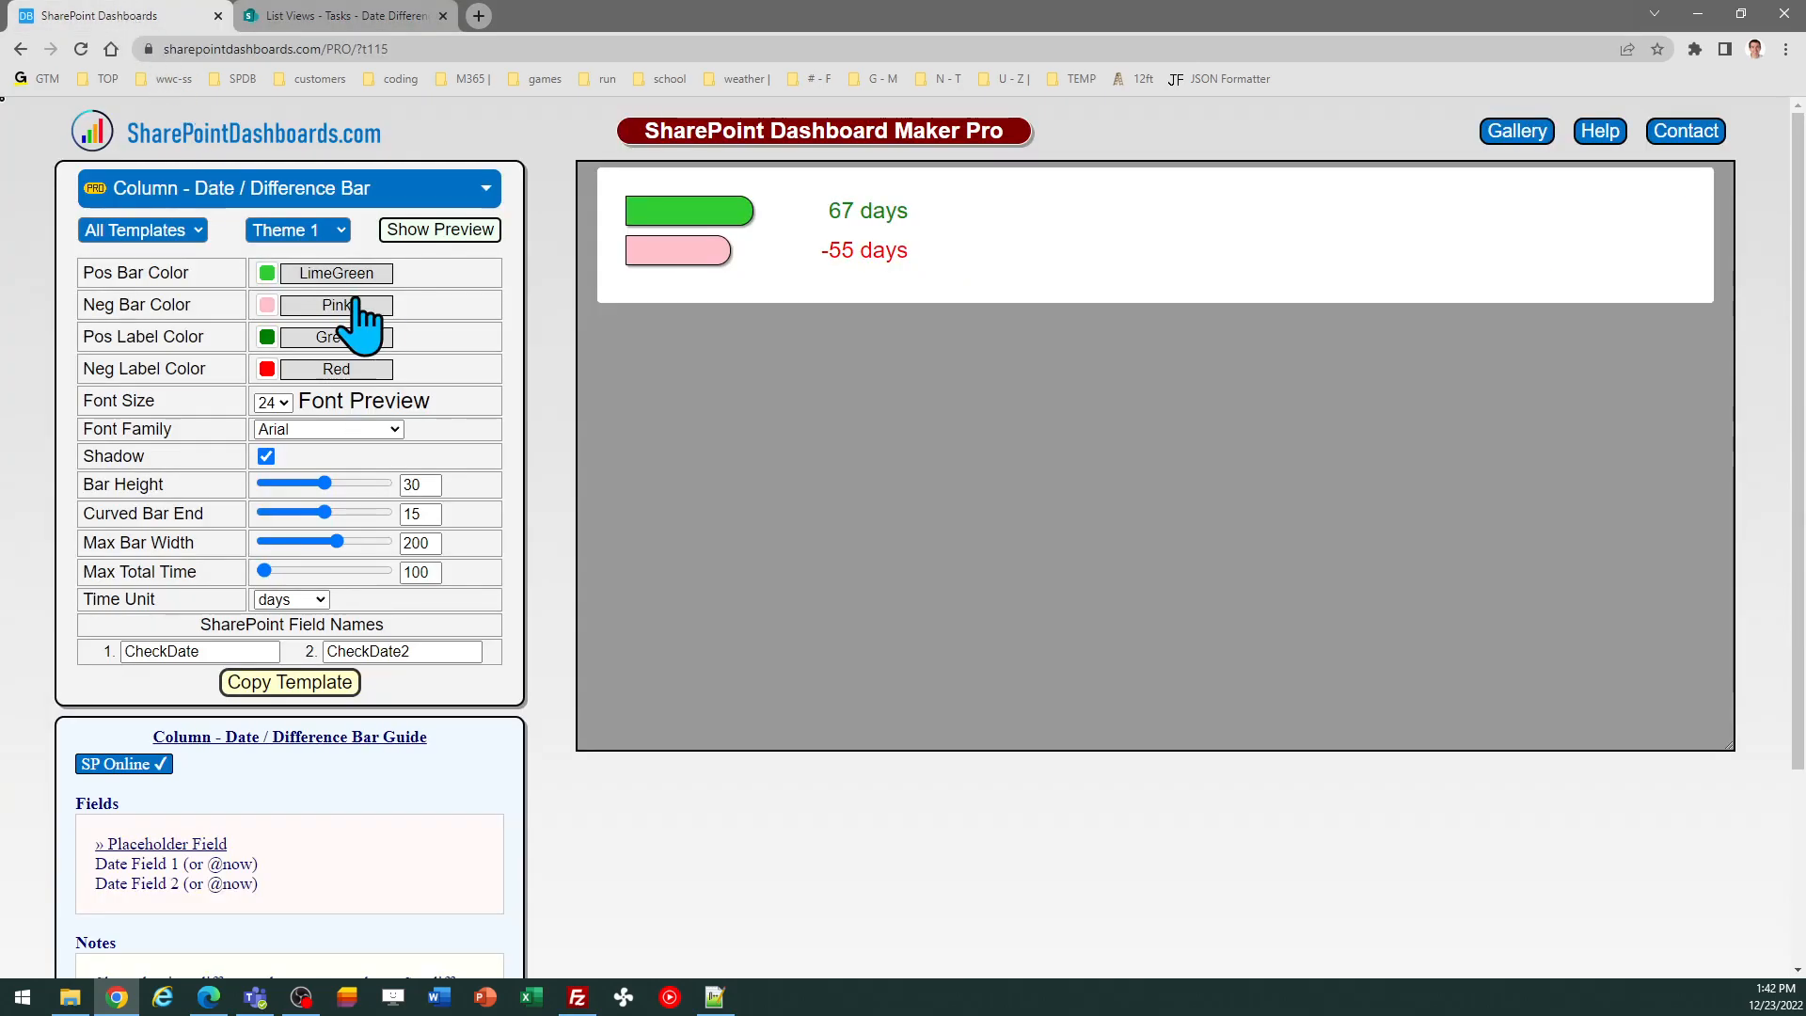
pyautogui.click(321, 599)
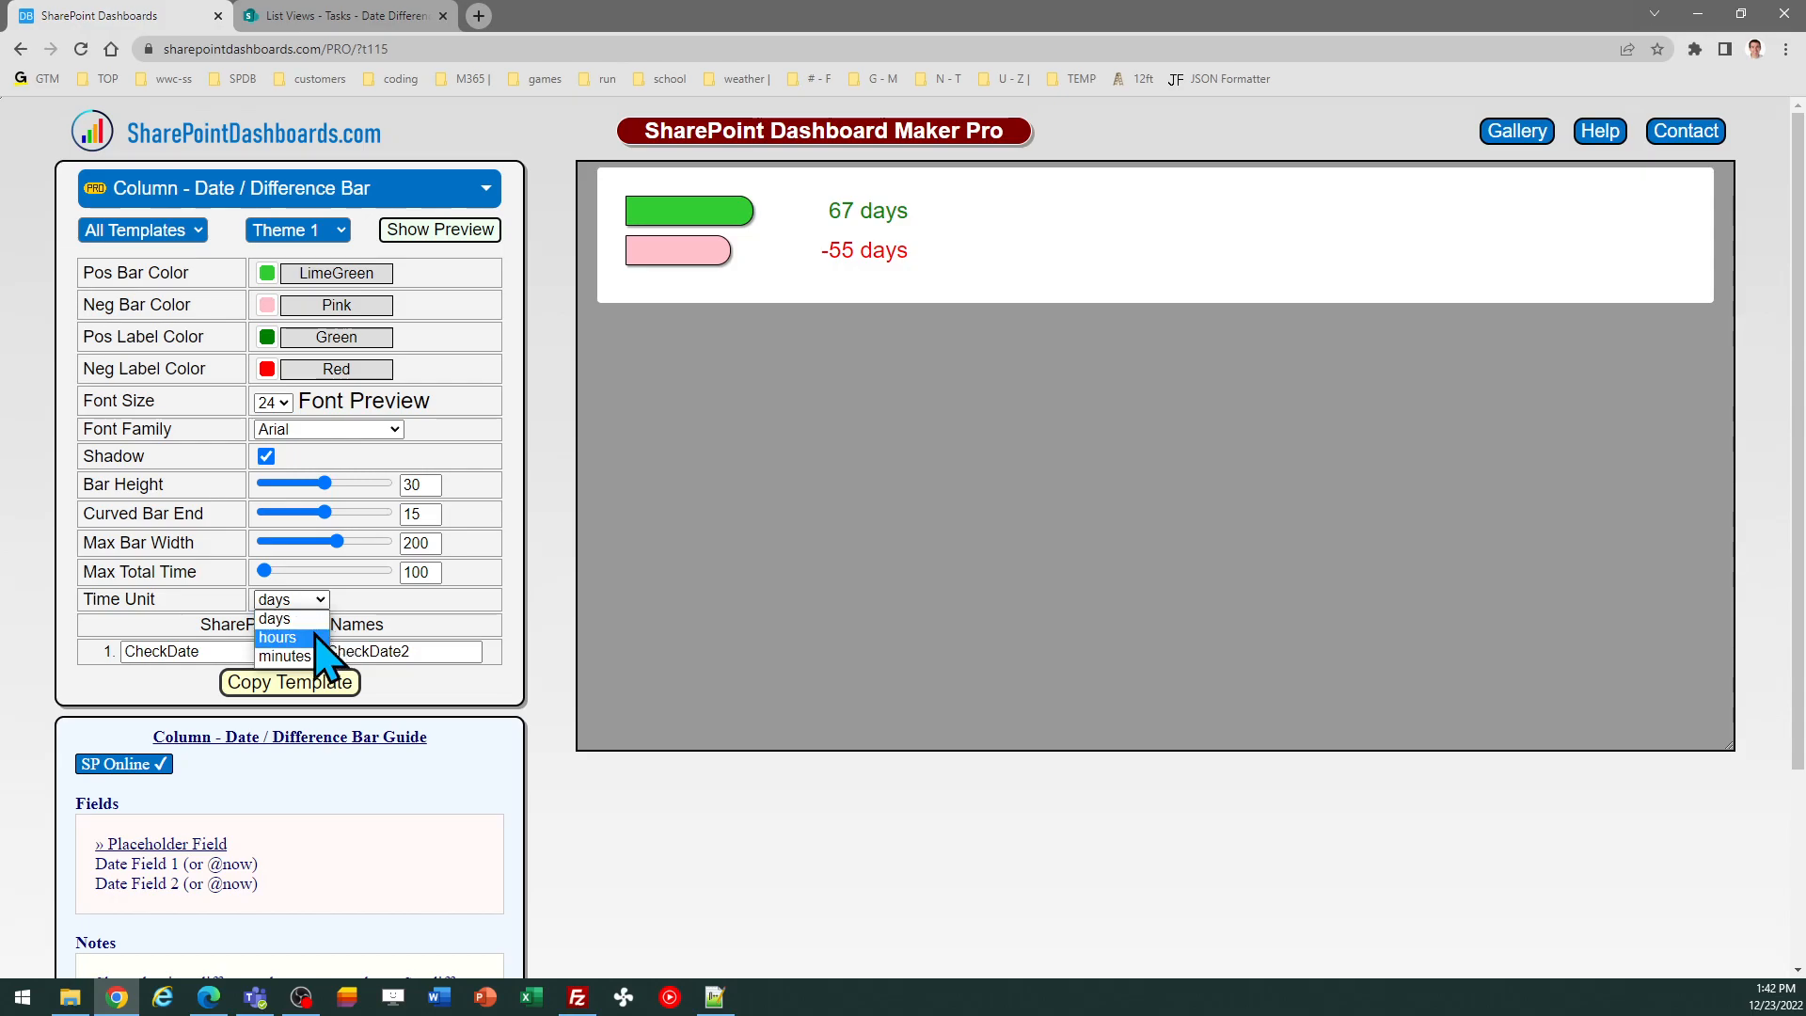
pyautogui.click(316, 637)
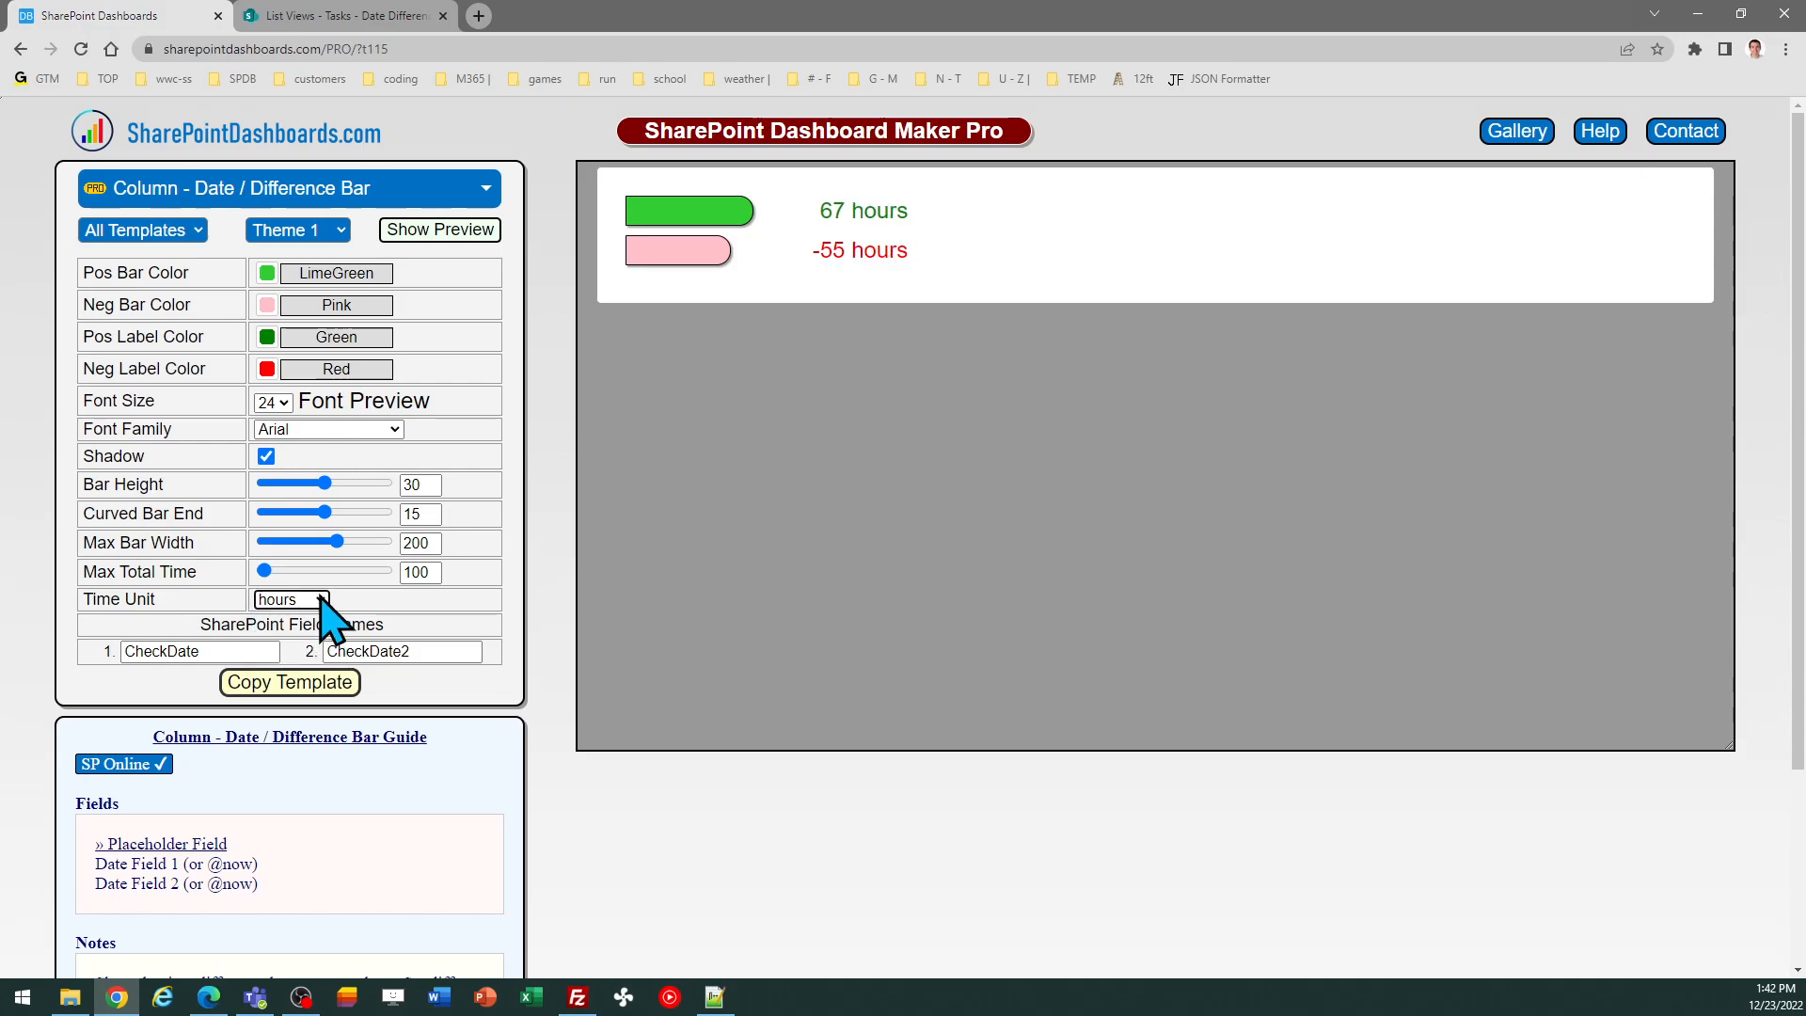
pyautogui.click(320, 599)
pyautogui.click(313, 654)
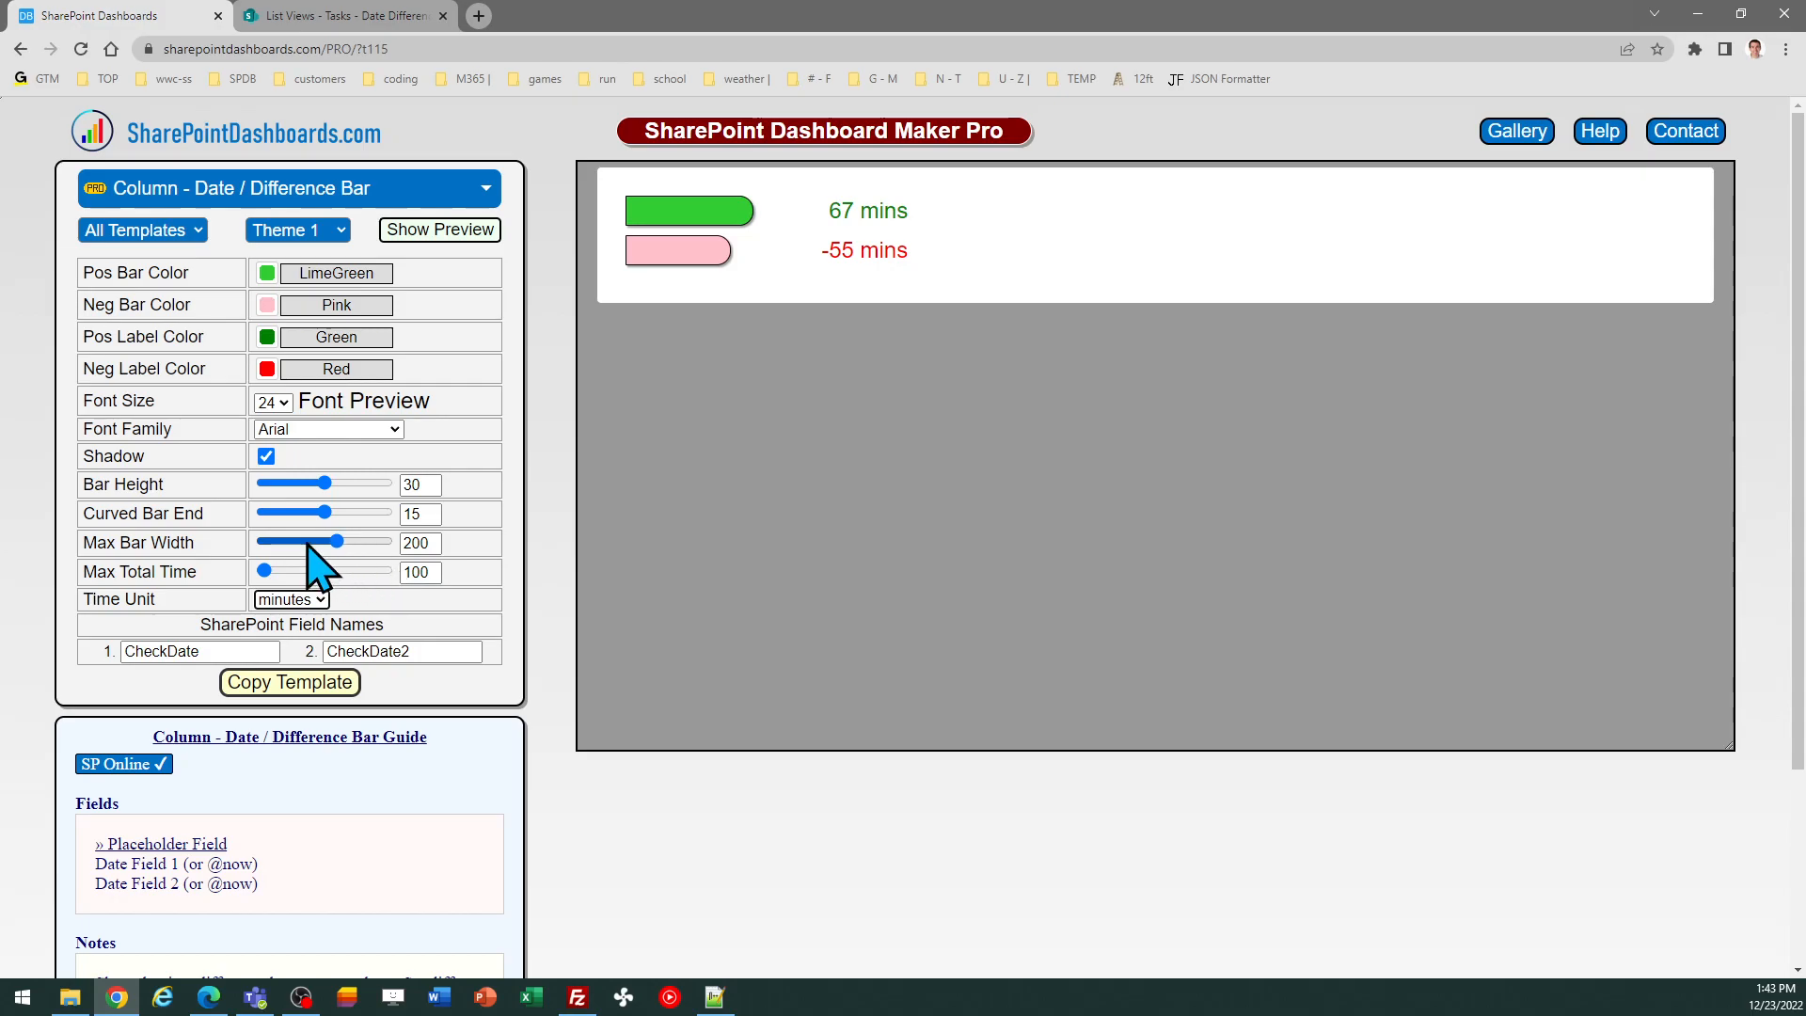
# Set the maximum bar width to about 218 and the maximum total time to 200
pyautogui.moveTo(340, 544); pyautogui.dragTo(347, 543)
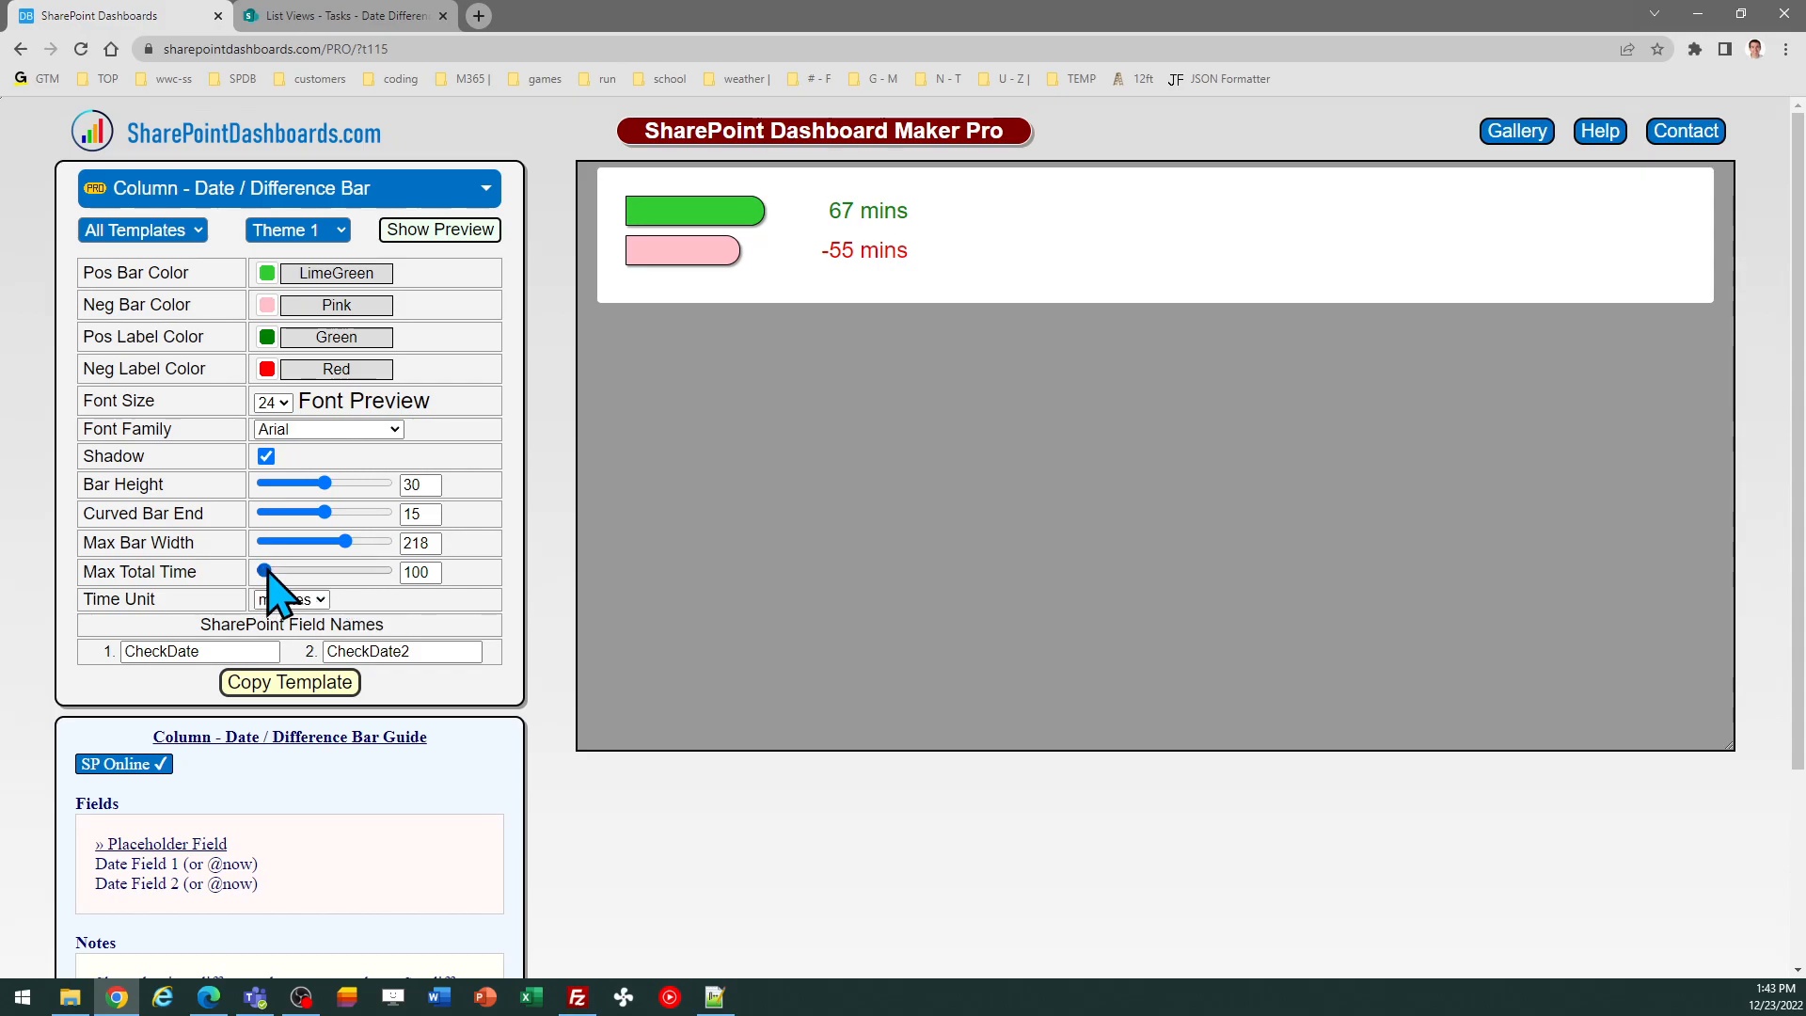
pyautogui.moveTo(266, 571)
pyautogui.mouseDown()
pyautogui.moveTo(305, 572)
pyautogui.moveTo(290, 571)
pyautogui.mouseUp()
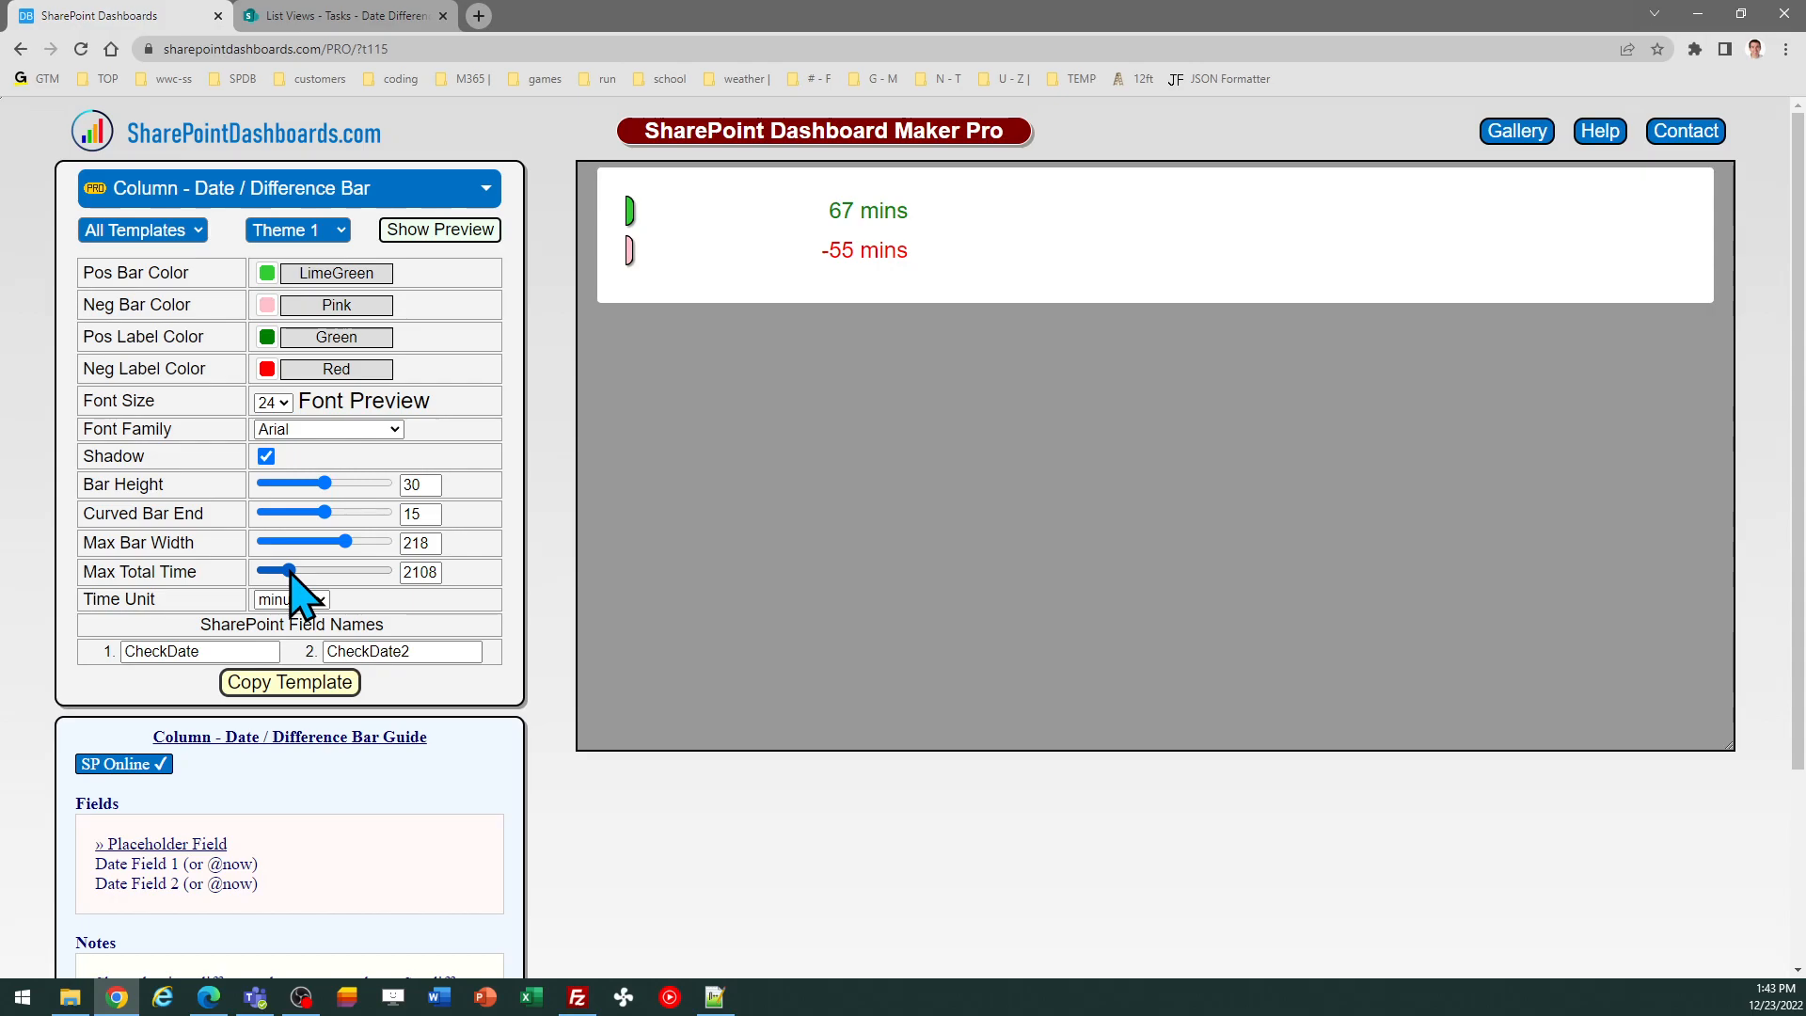
pyautogui.moveTo(289, 572); pyautogui.dragTo(270, 571)
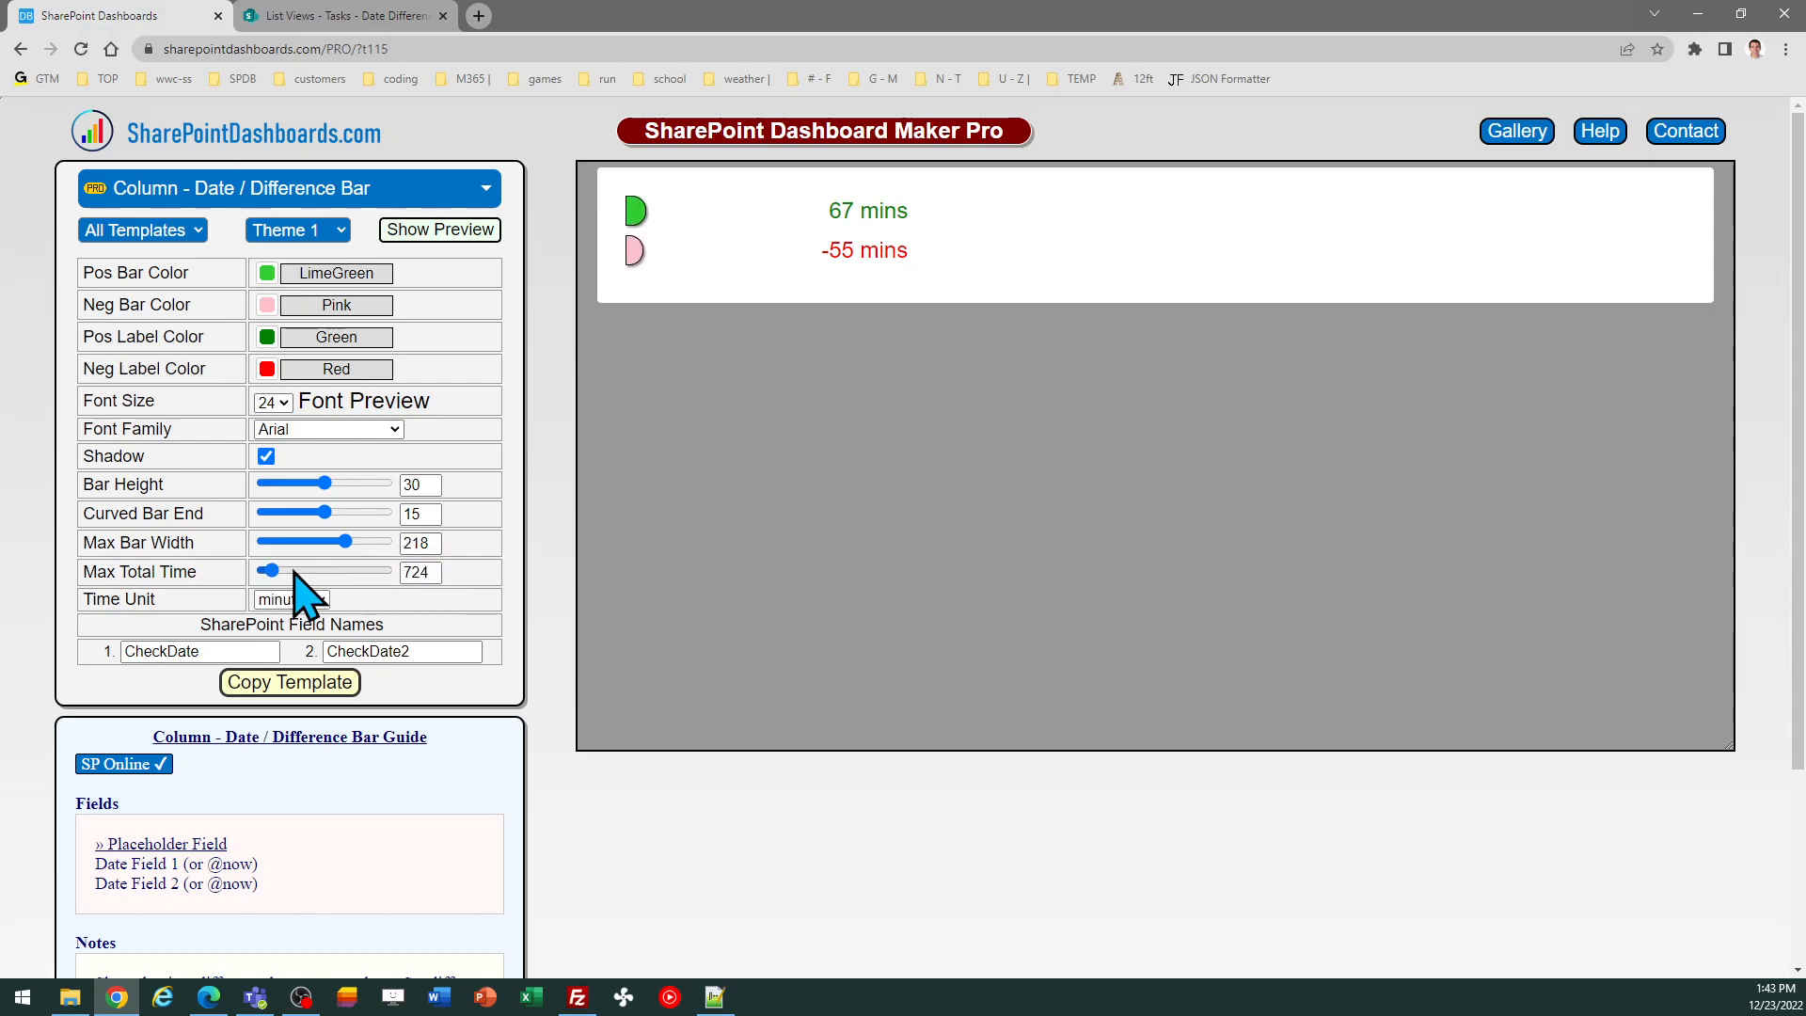
pyautogui.click(428, 571)
pyautogui.press('BackSpace')
pyautogui.press('BackSpace')
pyautogui.write('200')
pyautogui.press('Tab')
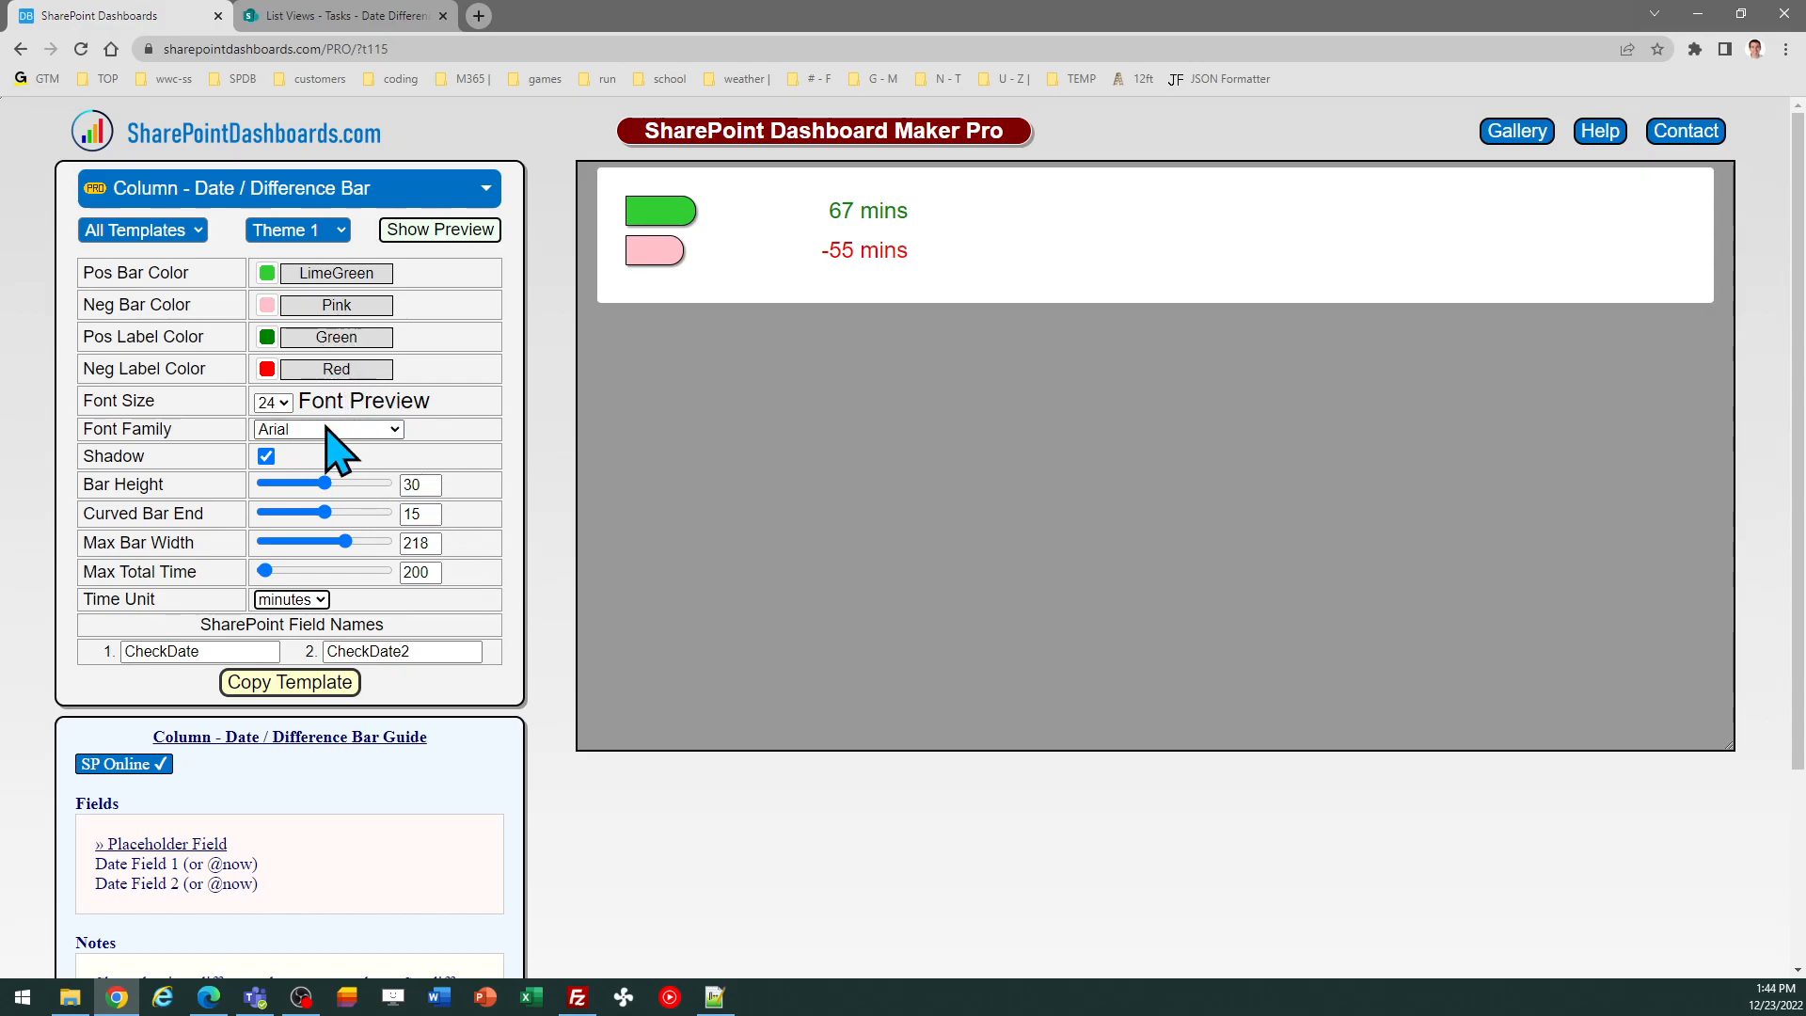
# Set the curved bar end to 0
pyautogui.click(266, 456)
pyautogui.click(265, 456)
pyautogui.moveTo(326, 514); pyautogui.dragTo(244, 513)
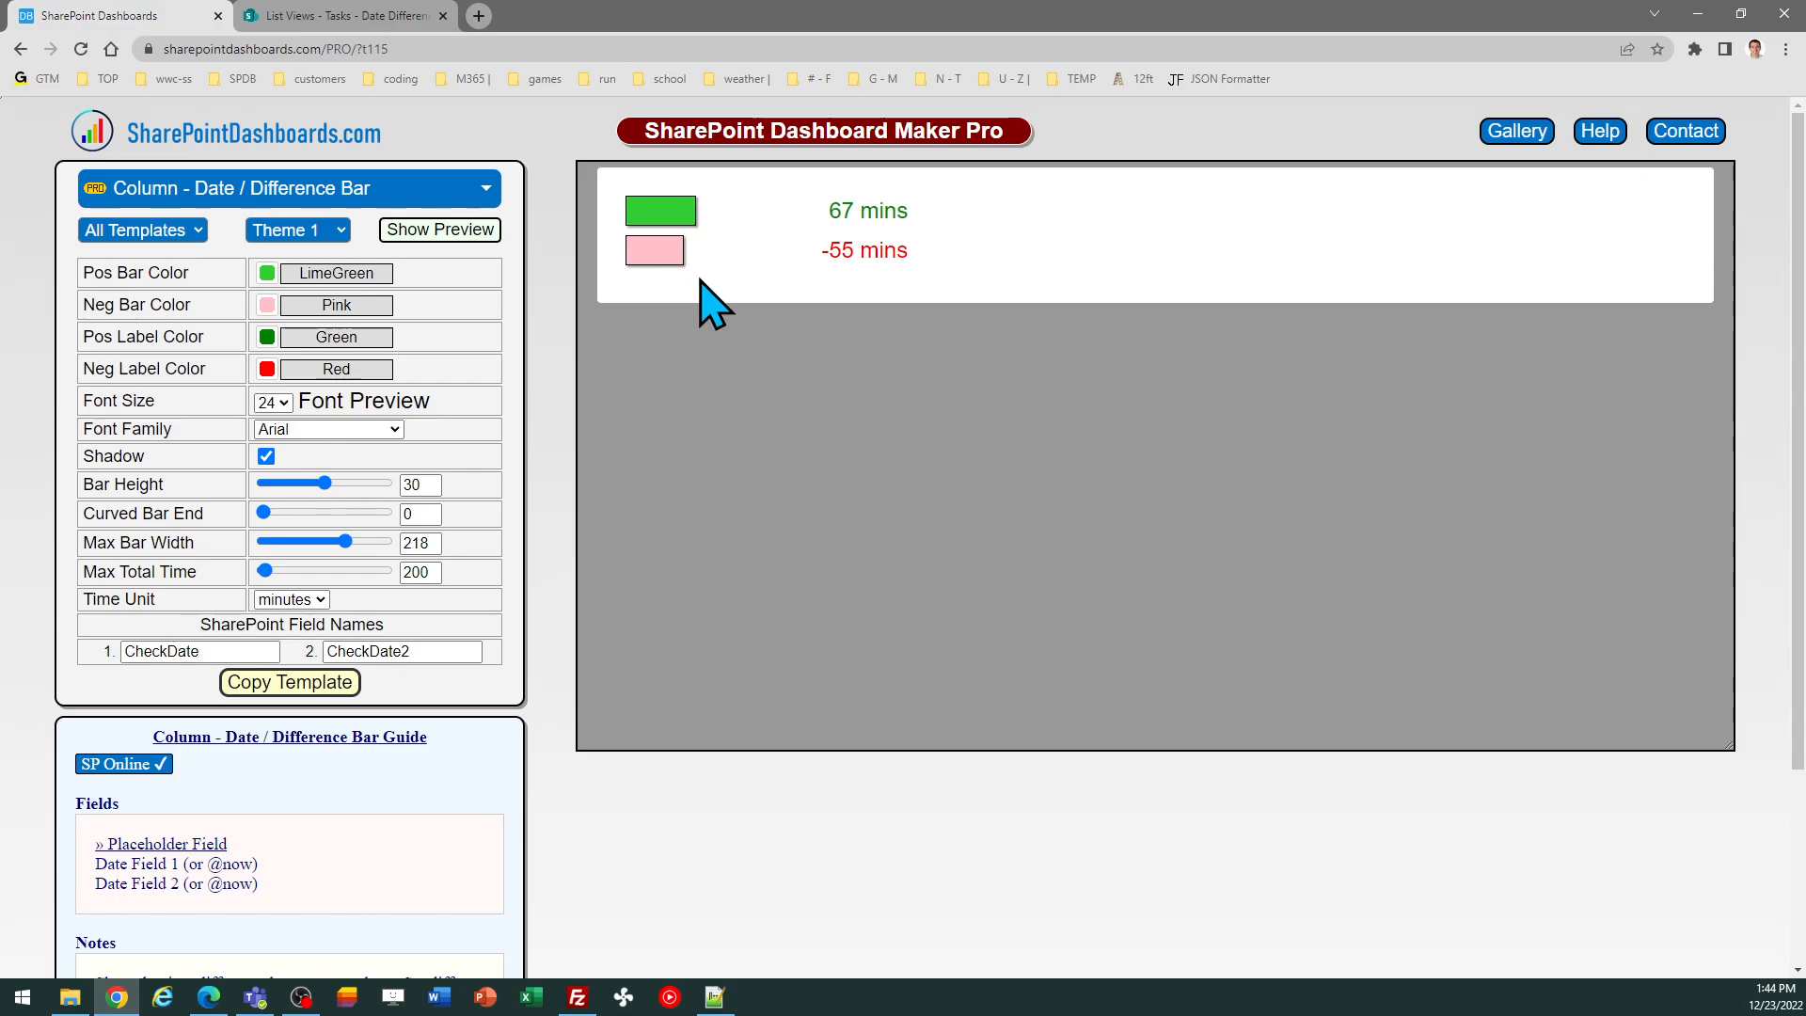
# Switch the template's theme to Theme 2 and then to Theme 3
pyautogui.click(325, 243)
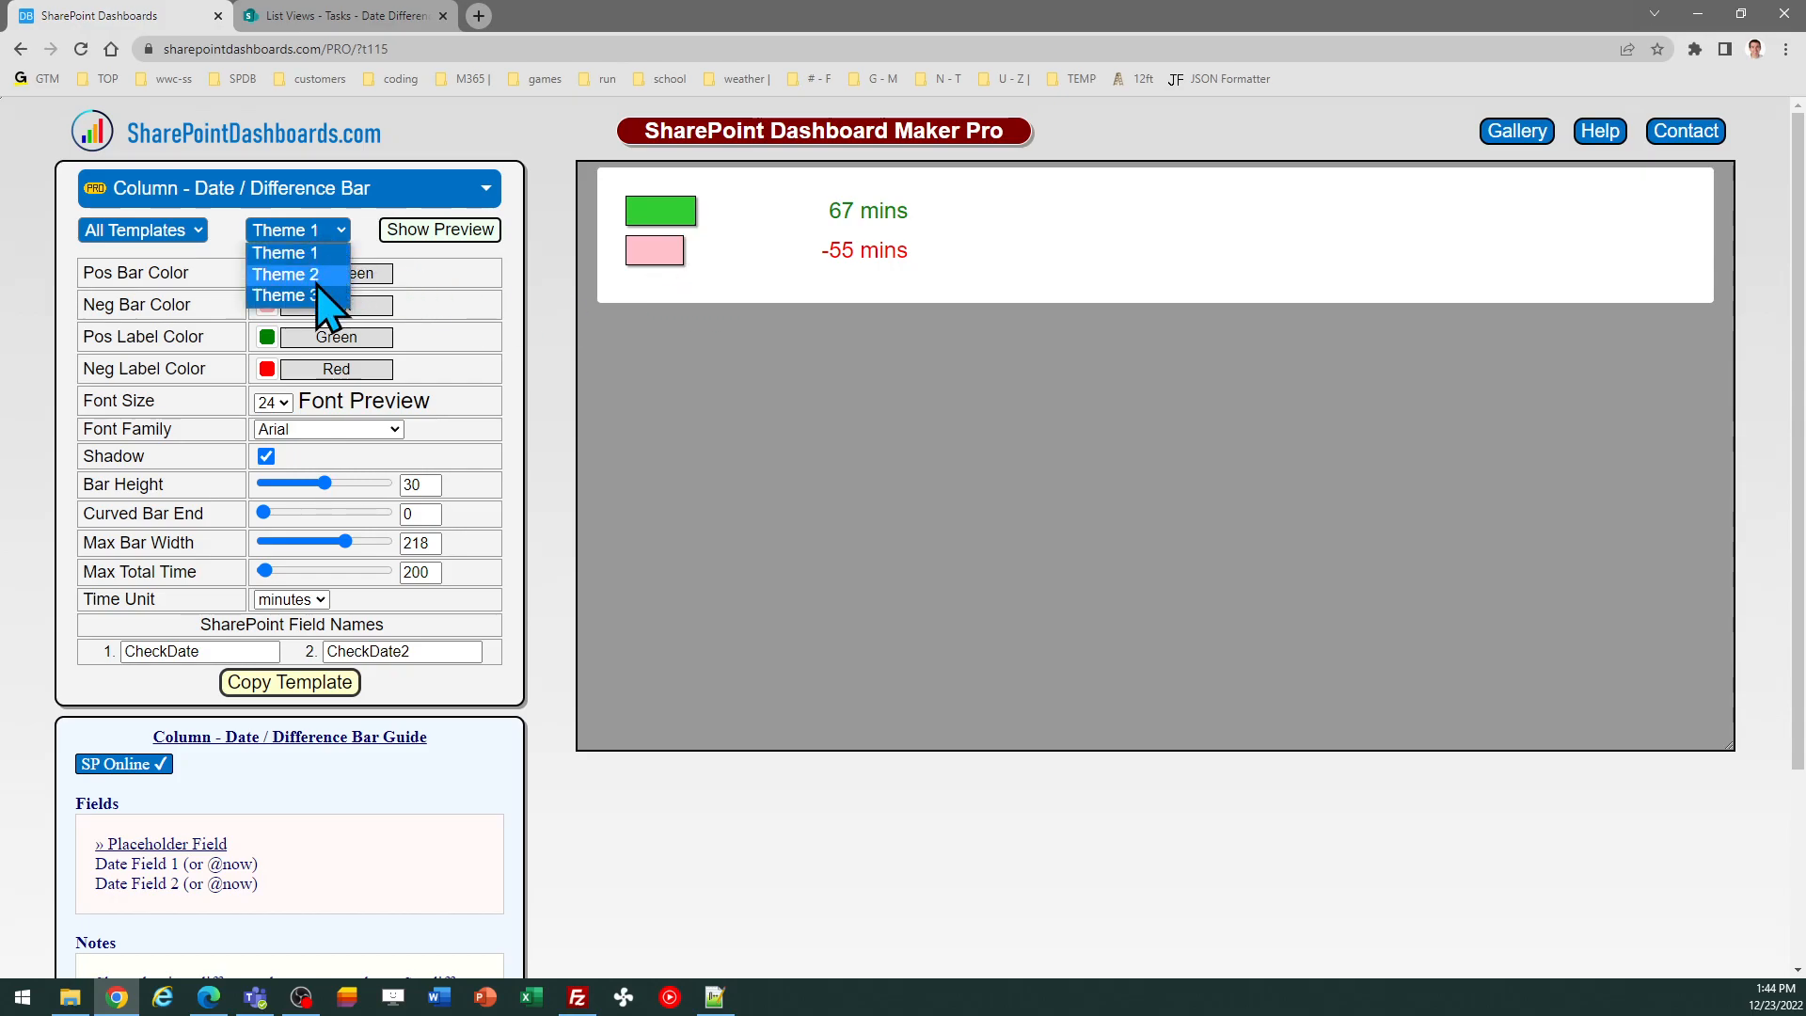
pyautogui.click(318, 271)
pyautogui.click(325, 235)
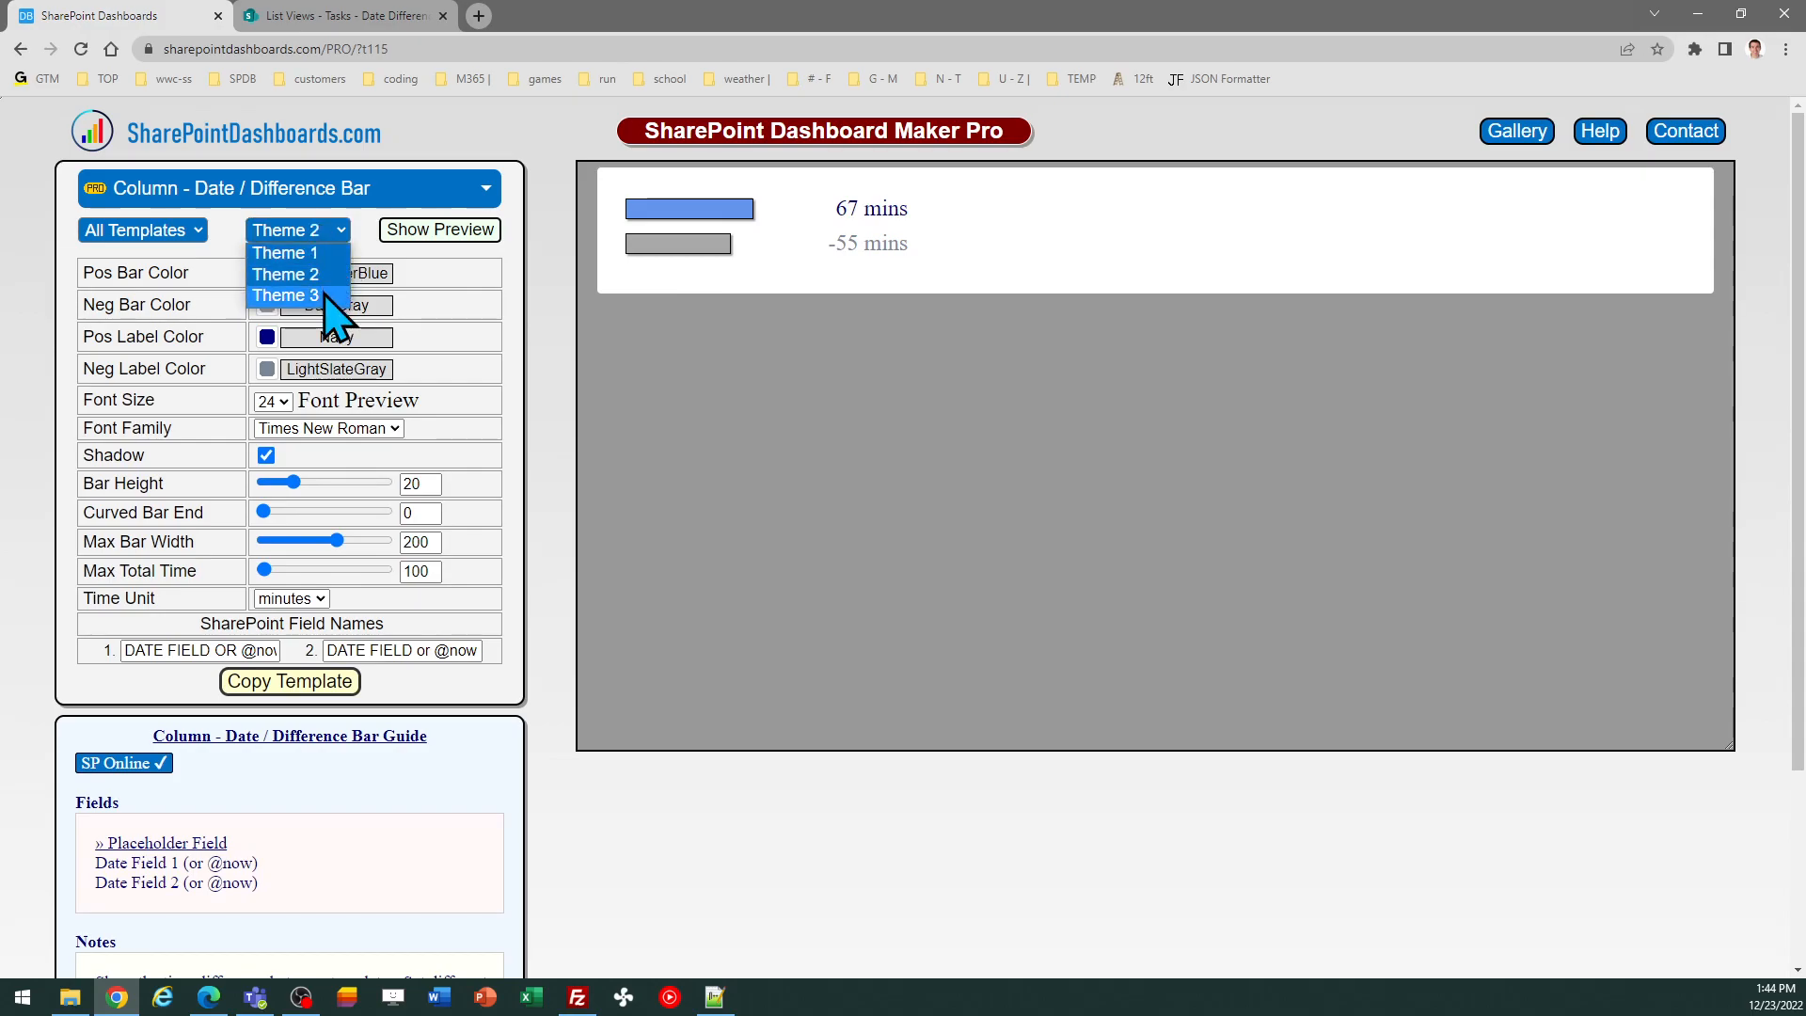
pyautogui.click(329, 289)
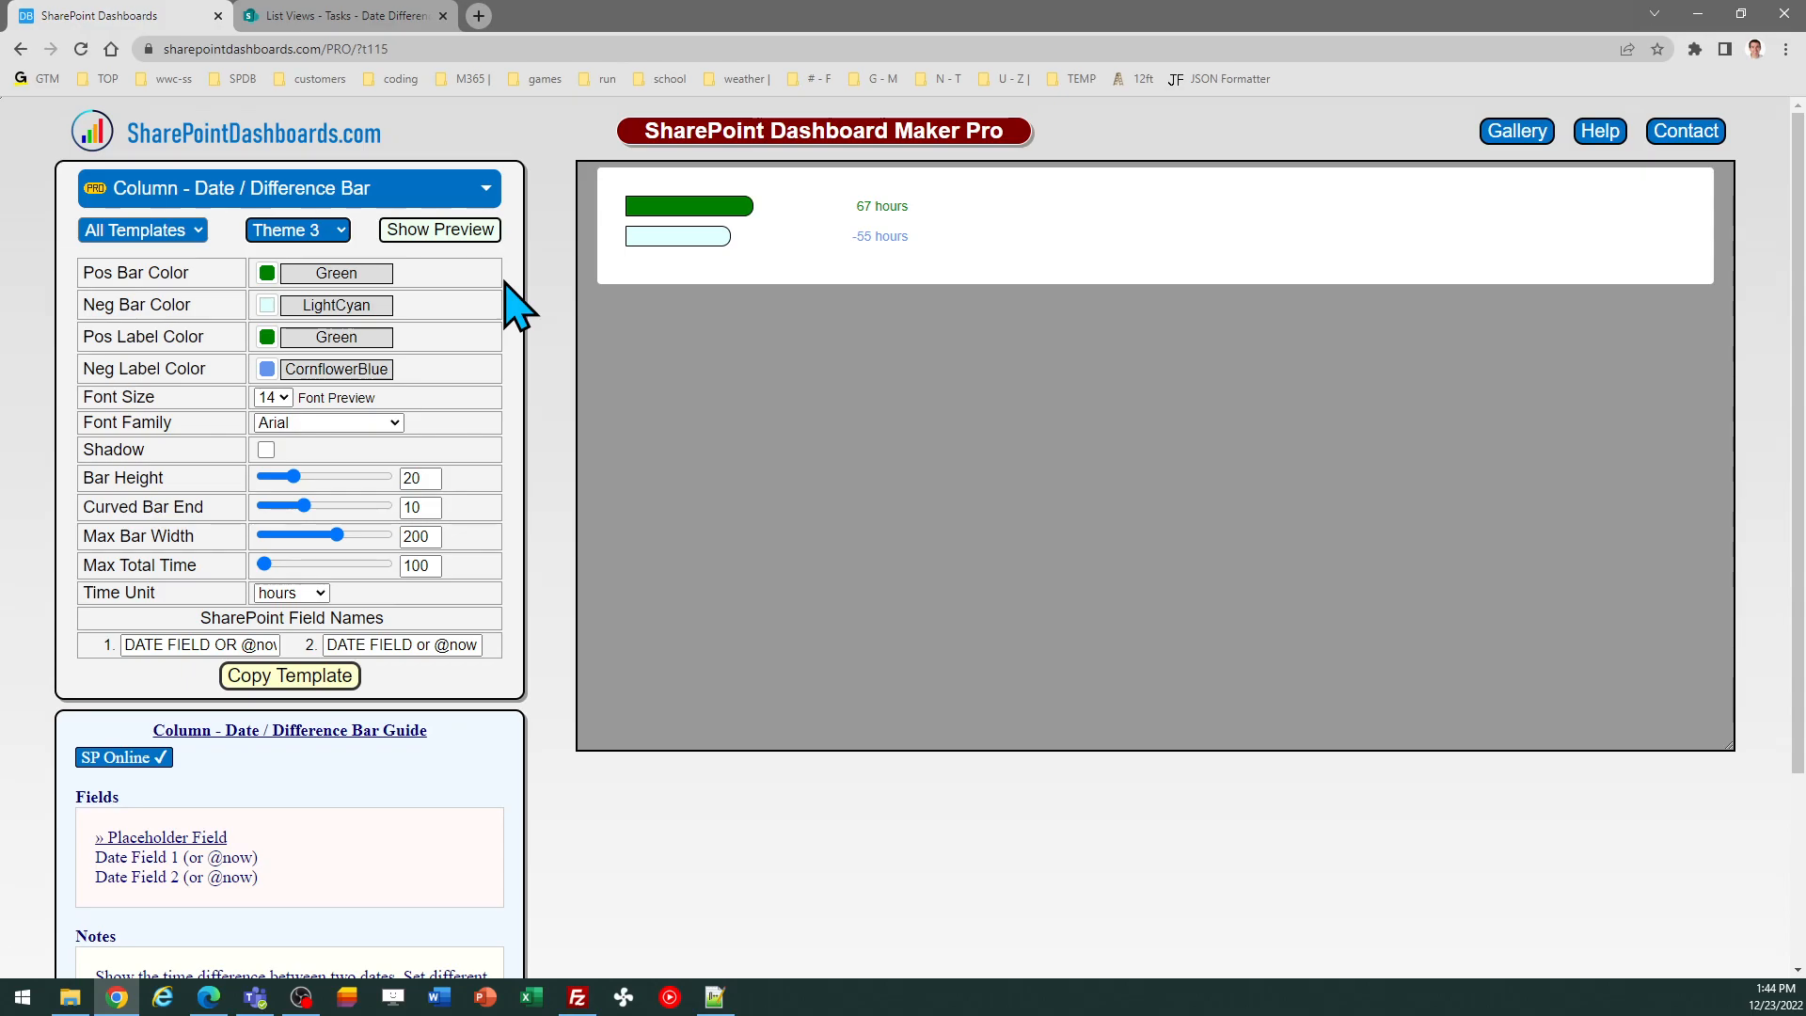
# Review the formatted DateDiff Bar column in the list and return to the template
pyautogui.click(357, 16)
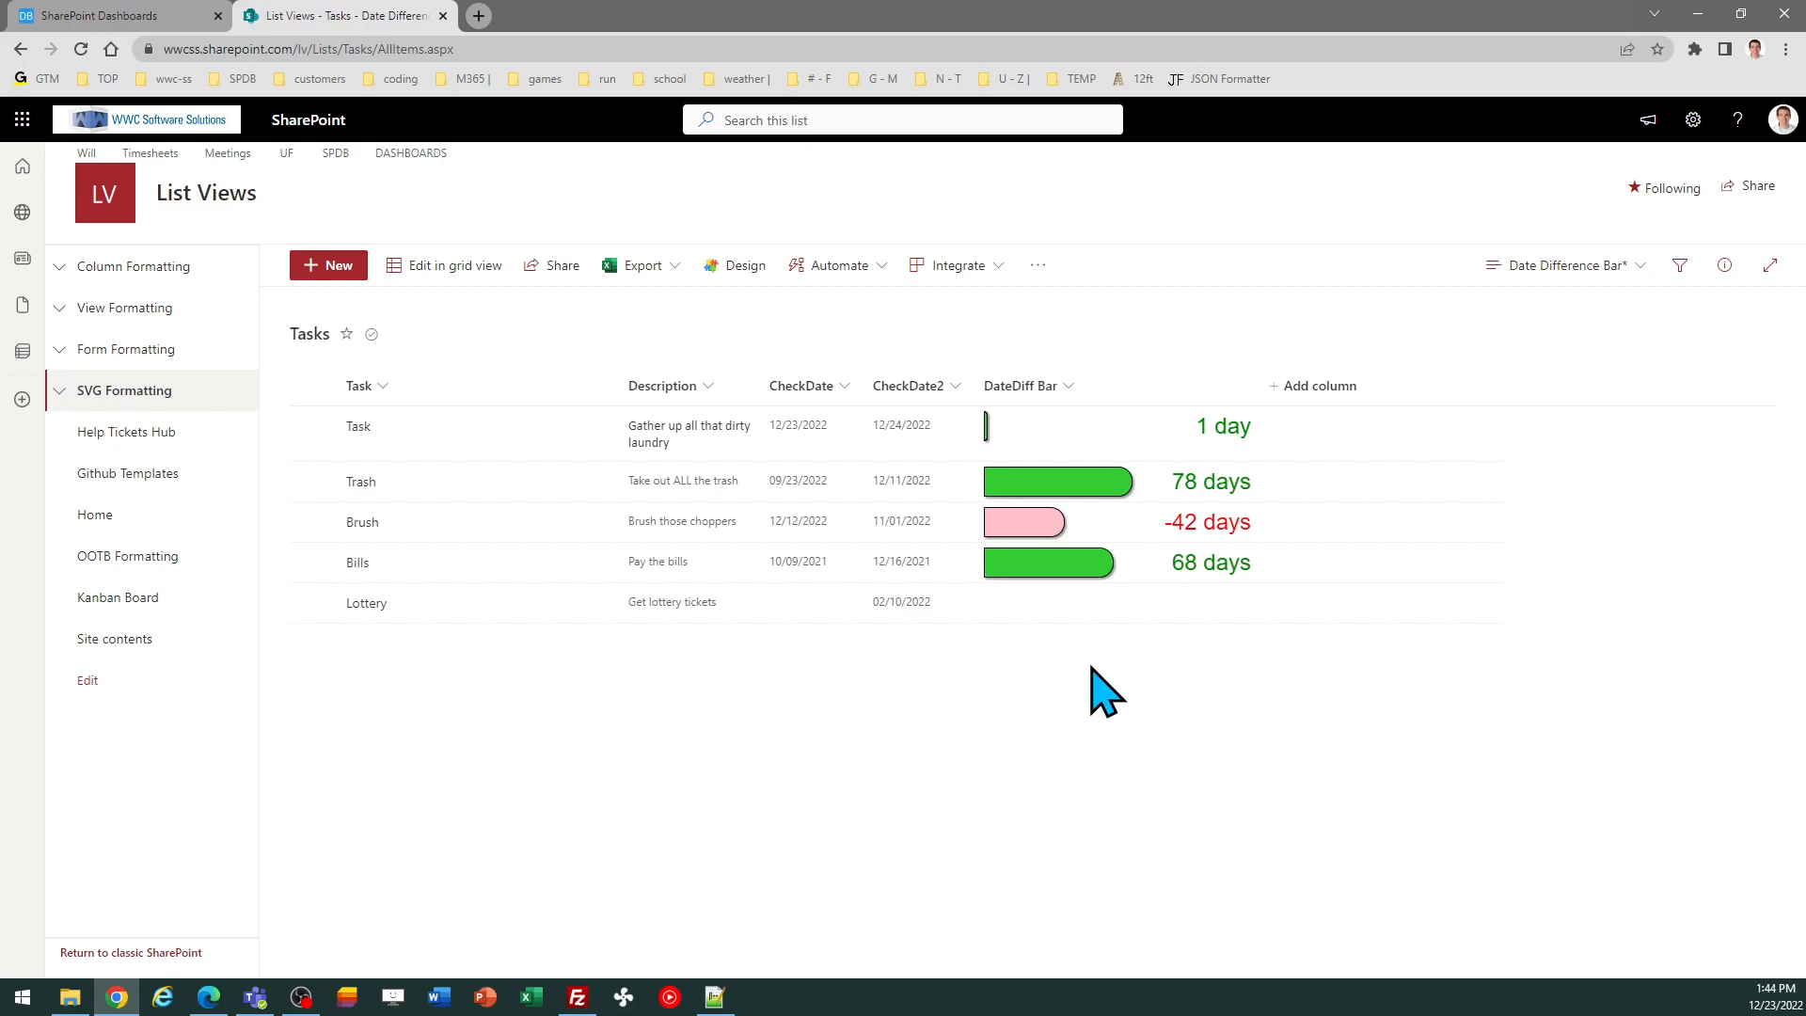
pyautogui.click(141, 18)
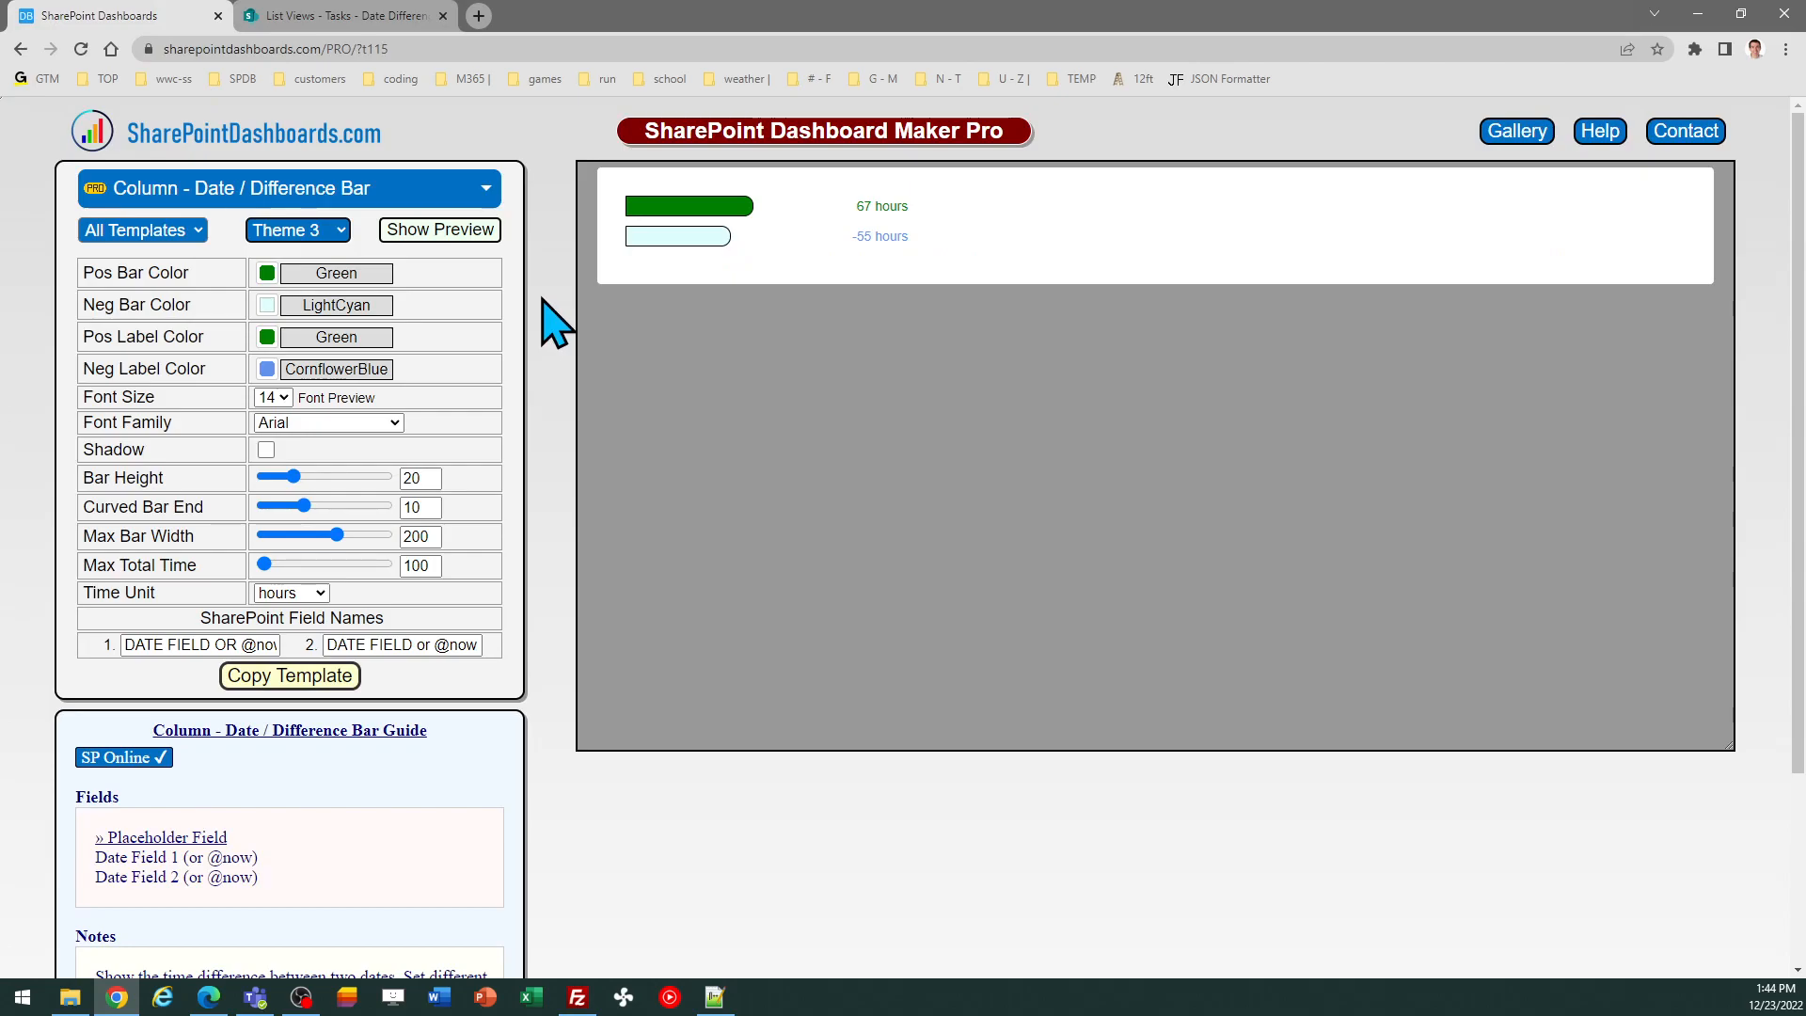